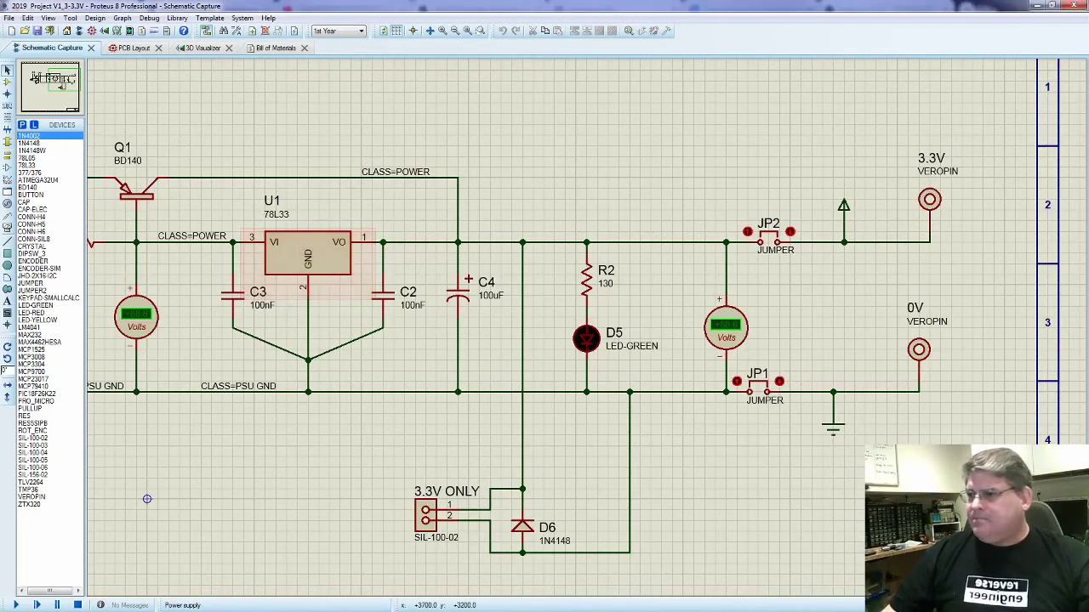
- Switch from the power supply schematic in Proteus to the Digi-Key website in the browser
{"action": "key", "text": "F7"}
{"action": "left_click_drag", "start_coordinate": [293, 442], "coordinate": [400, 454]}
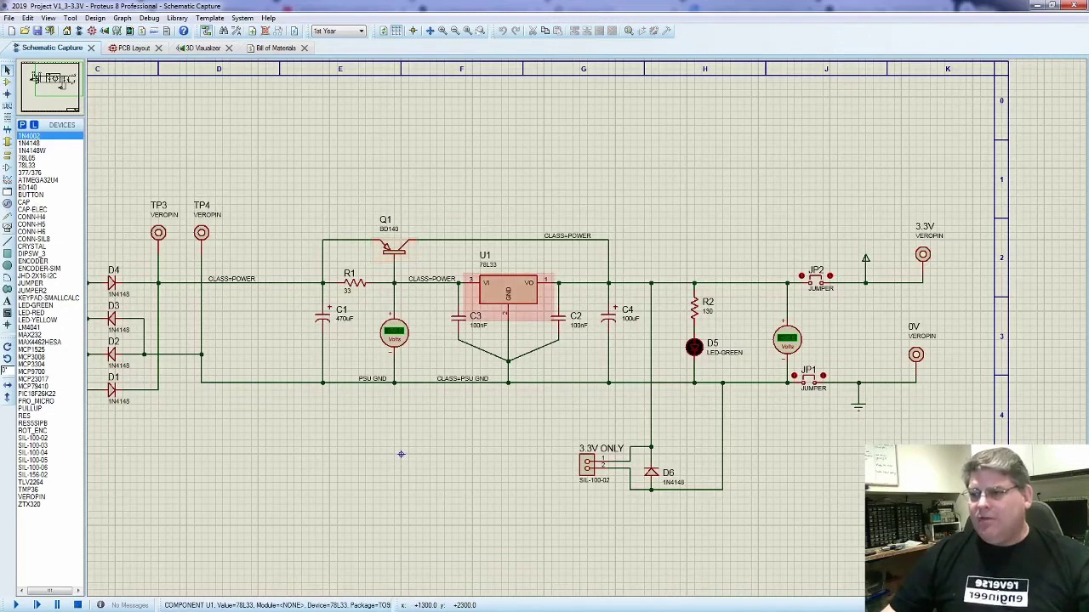
{"action": "left_click_drag", "start_coordinate": [401, 454], "coordinate": [401, 418]}
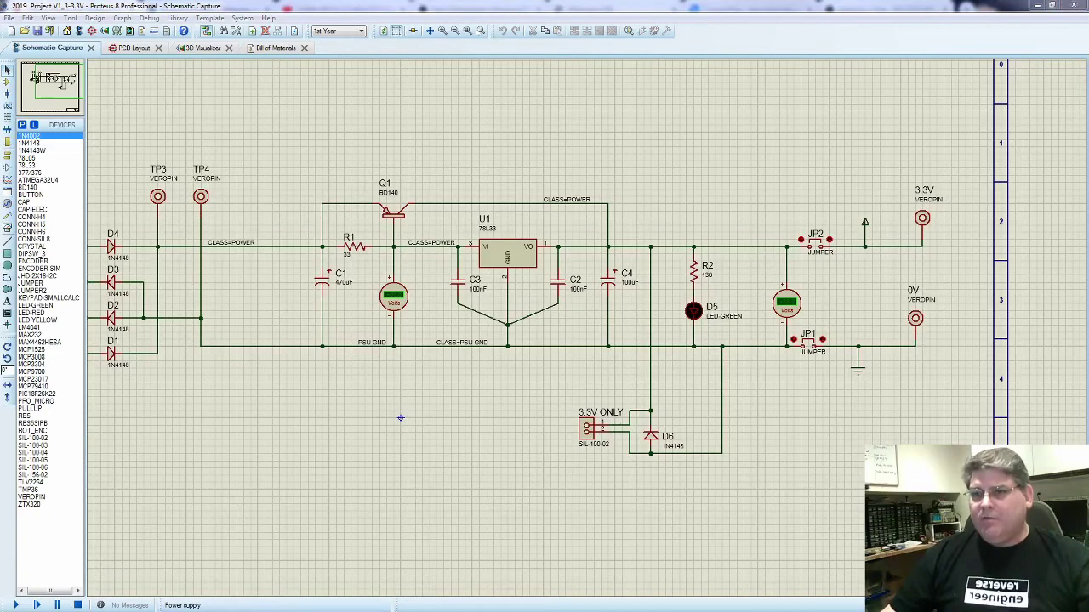
{"action": "key", "text": "alt+Tab"}
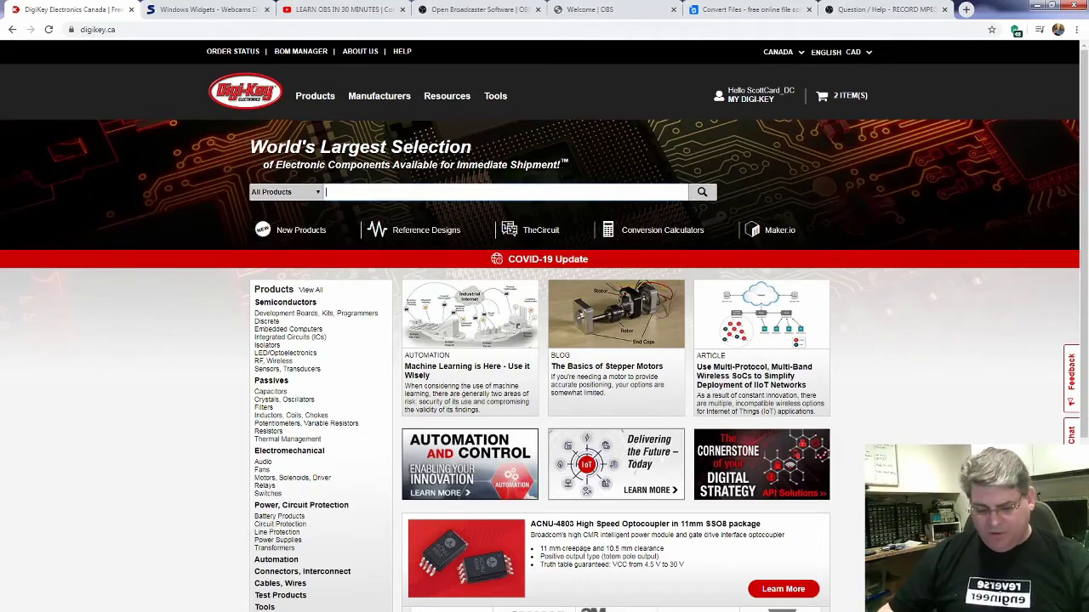
- Try to find the U1 regulator by searching all Digi-Key products for 78l33
{"action": "type", "text": "78l33"}
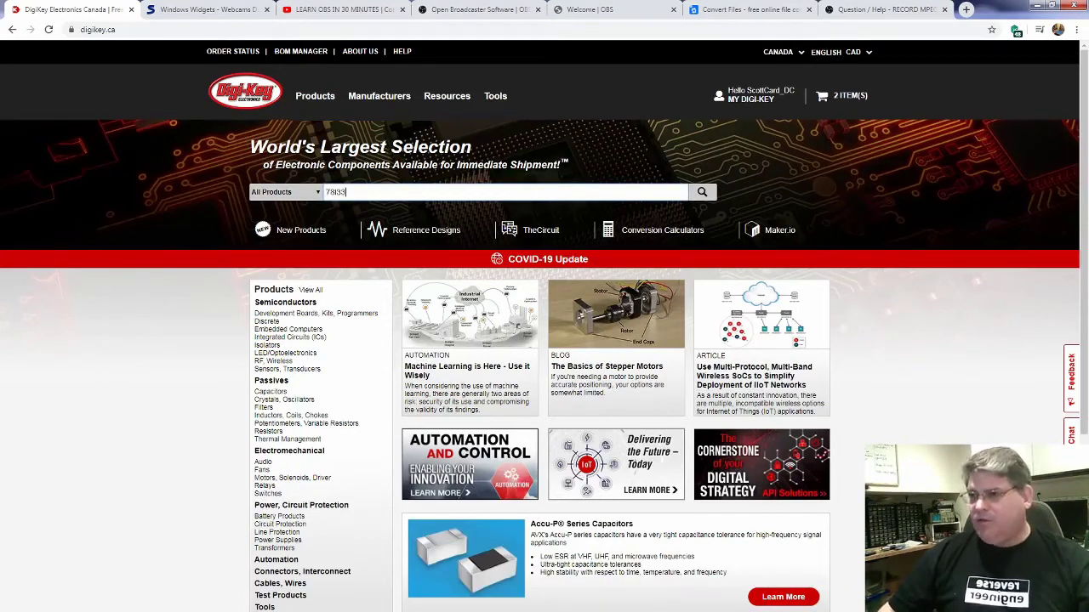
{"action": "key", "text": "Return"}
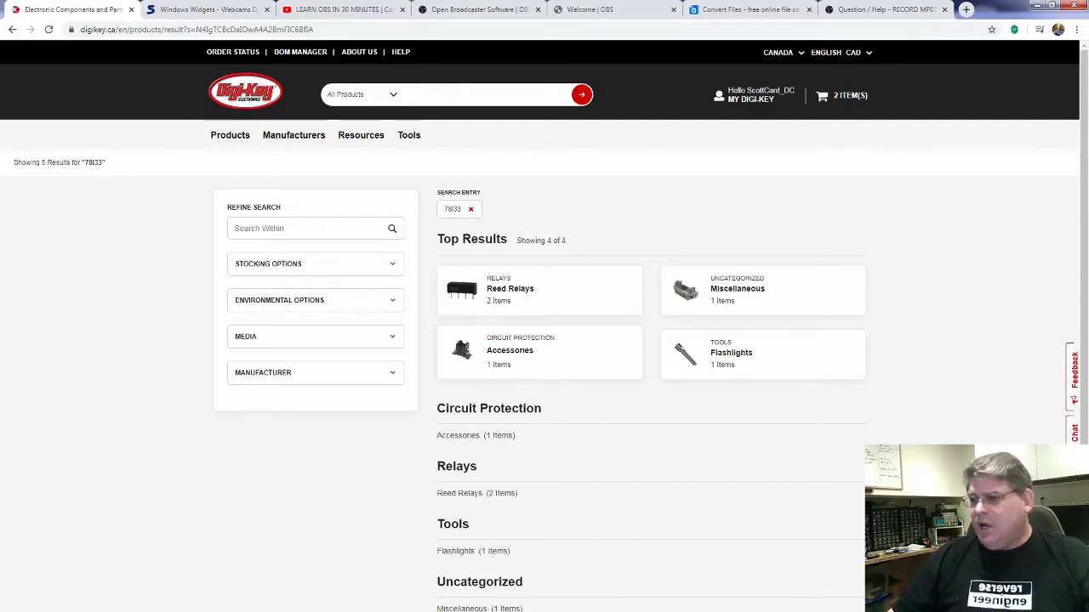
{"action": "scroll", "coordinate": [544, 341], "scroll_direction": "down", "scroll_amount": 2}
{"action": "scroll", "coordinate": [545, 341], "scroll_direction": "down", "scroll_amount": 1}
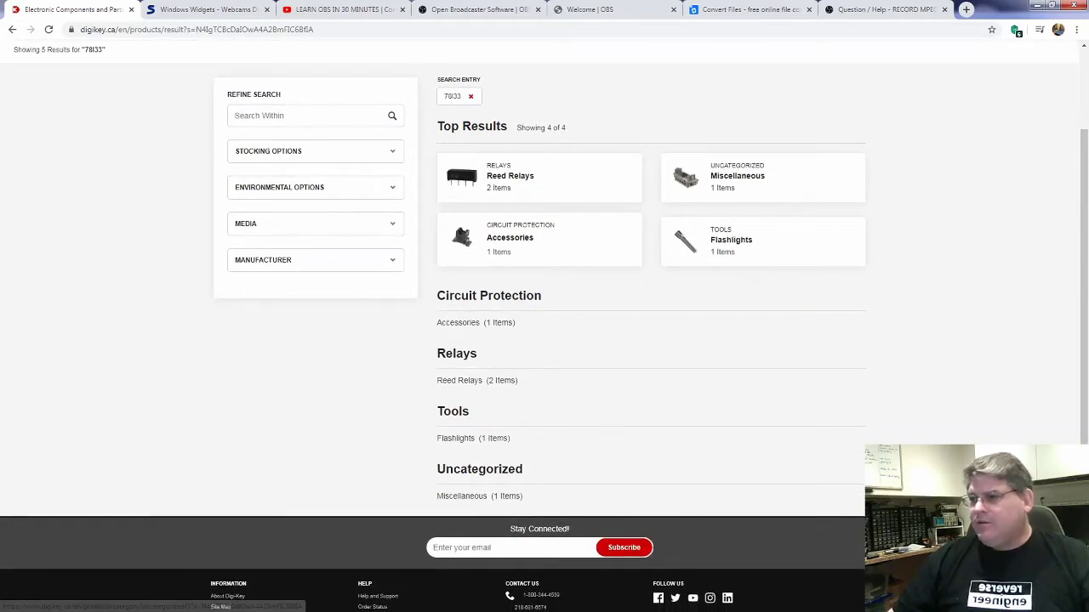
{"action": "scroll", "coordinate": [544, 340], "scroll_direction": "up", "scroll_amount": 1}
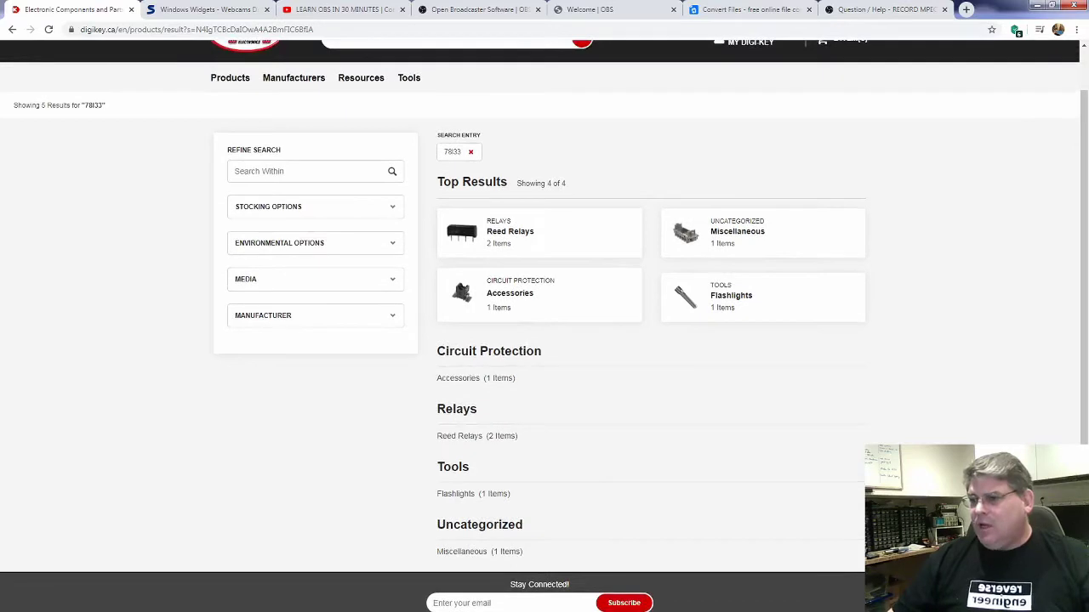
{"action": "scroll", "coordinate": [545, 340], "scroll_direction": "up", "scroll_amount": 1}
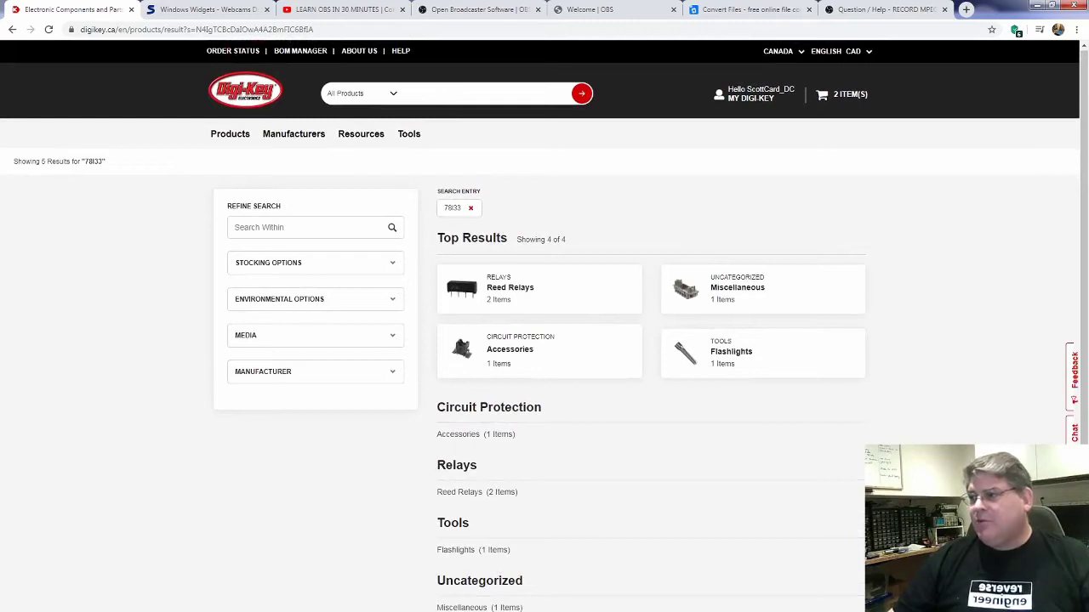
- Repeat the 78l33 search from the Digi-Key home page and open the PMIC - Voltage Regulators - Linear category
{"action": "key", "text": "F5"}
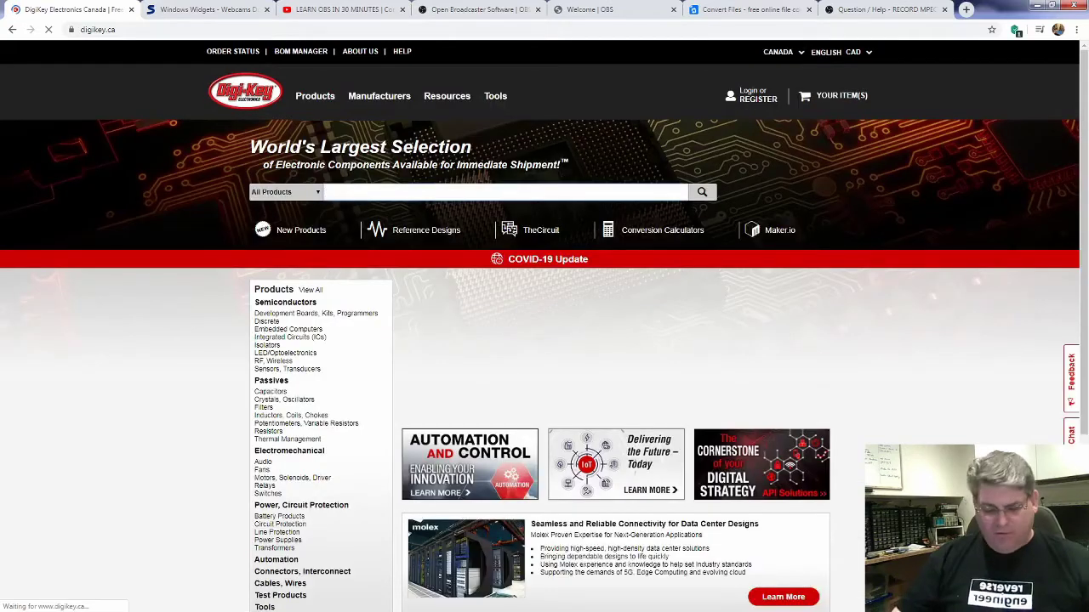
{"action": "type", "text": "78"}
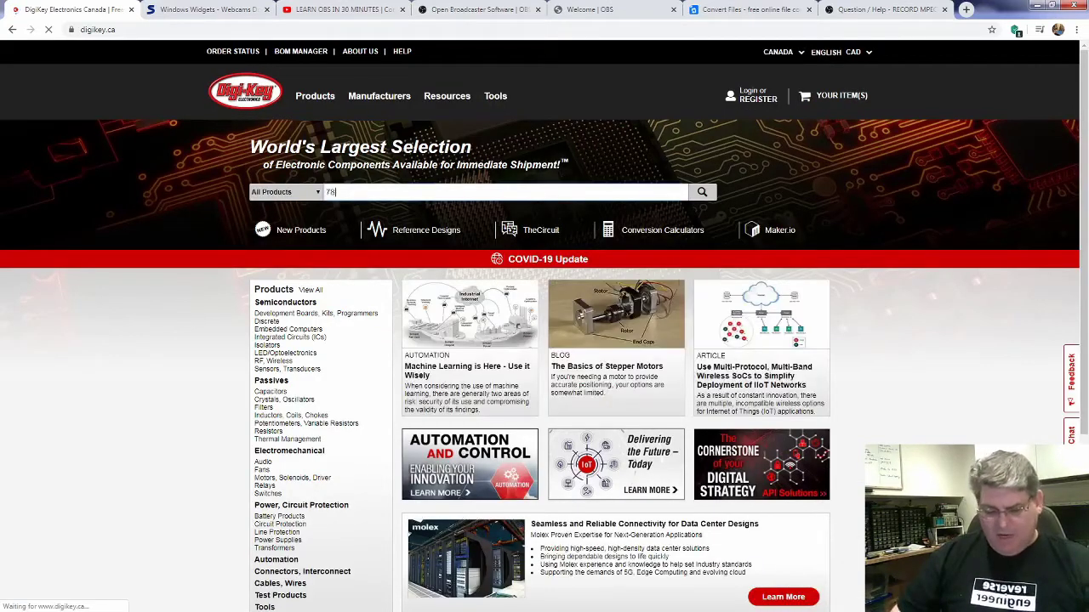
{"action": "type", "text": "l33"}
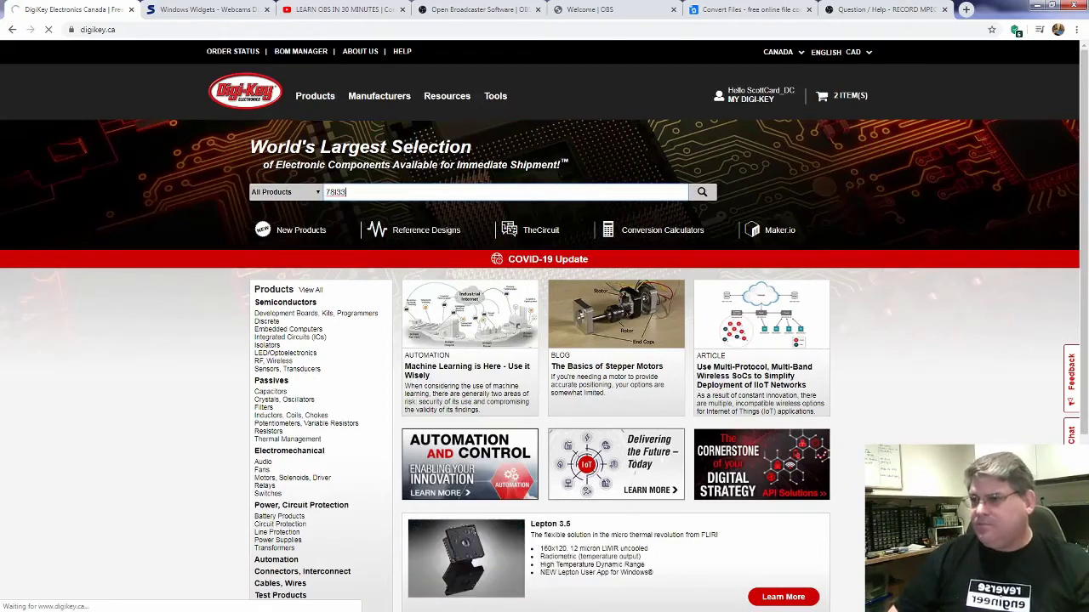
{"action": "key", "text": "Return"}
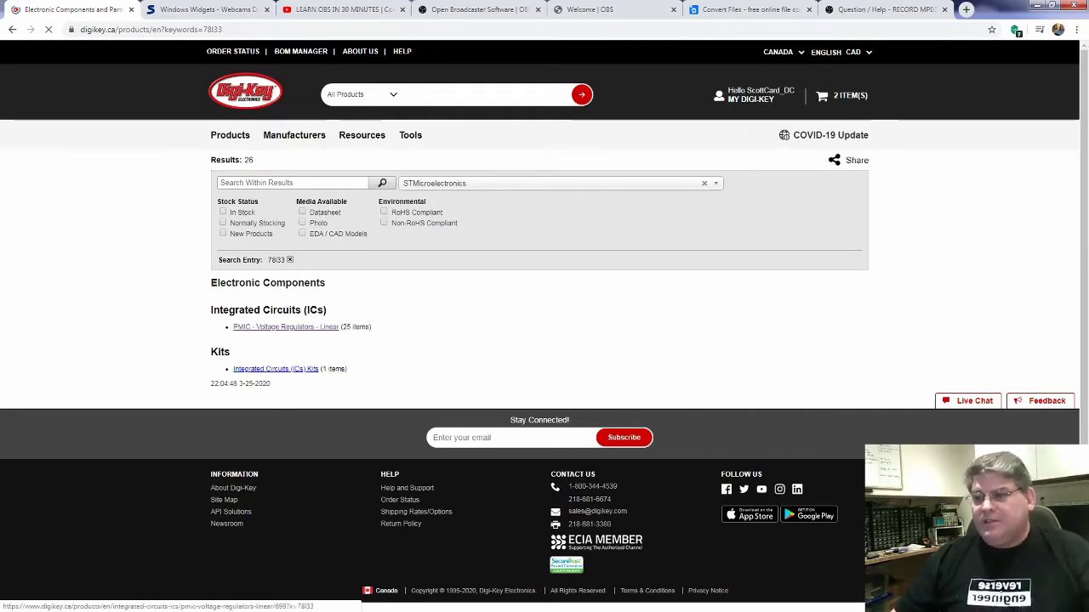
{"action": "left_click", "coordinate": [286, 327]}
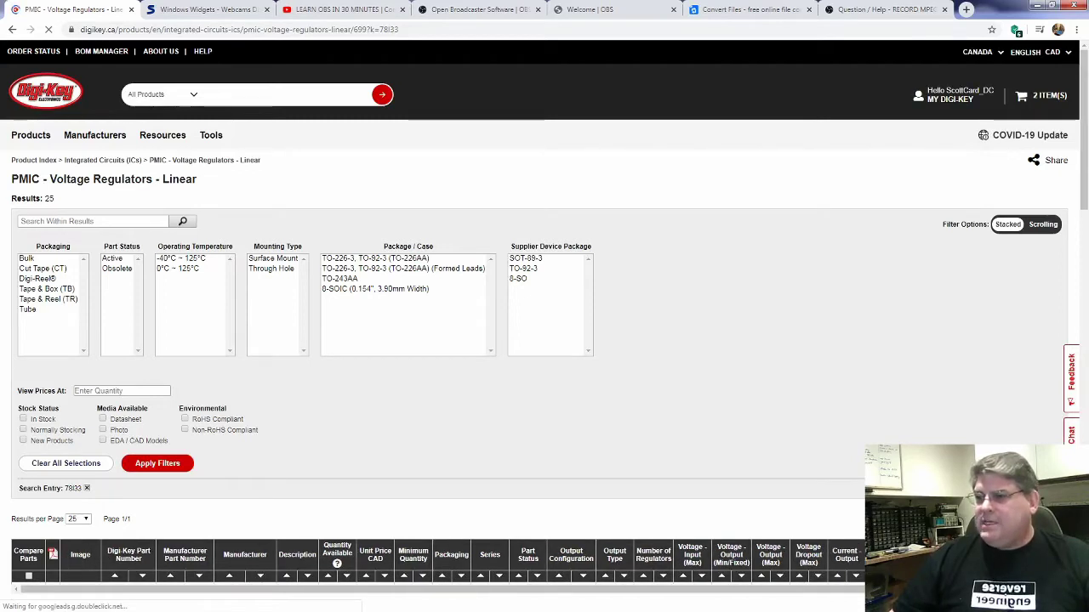
- Select the TO-92-3 supplier device package and check it against U1's component properties in the Proteus schematic, returning to Digi-Key
{"action": "left_click", "coordinate": [523, 268]}
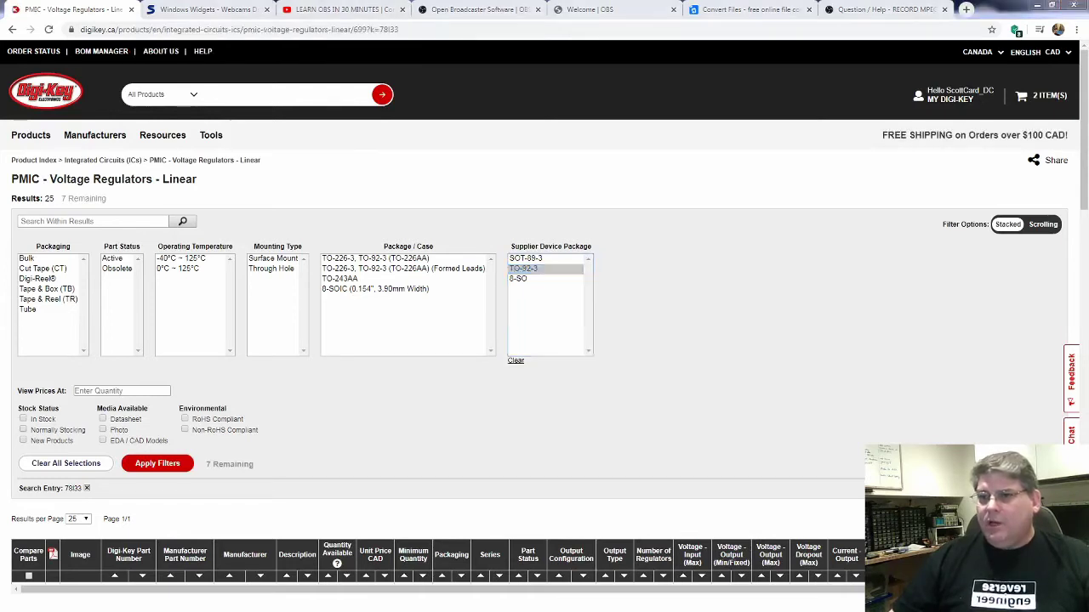
{"action": "key", "text": "alt+Tab"}
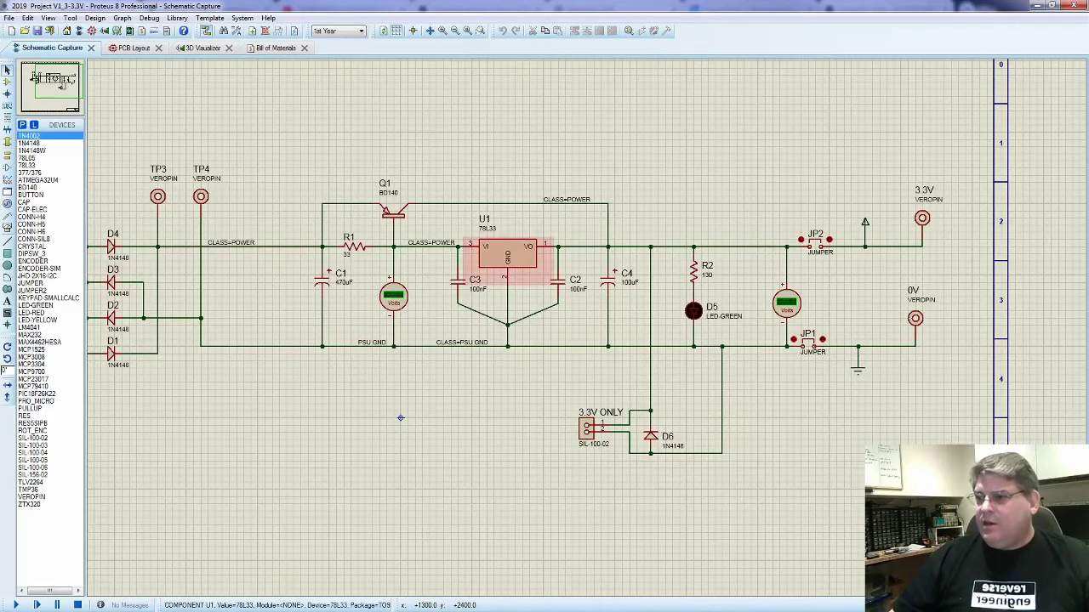
{"action": "key", "text": "ctrl+e"}
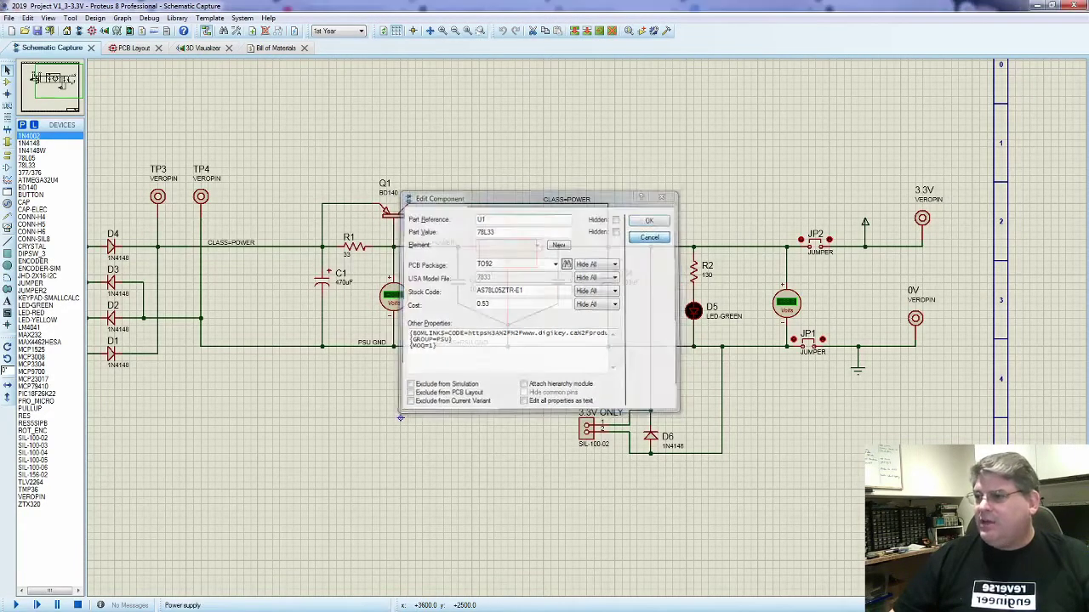
{"action": "key", "text": "Return"}
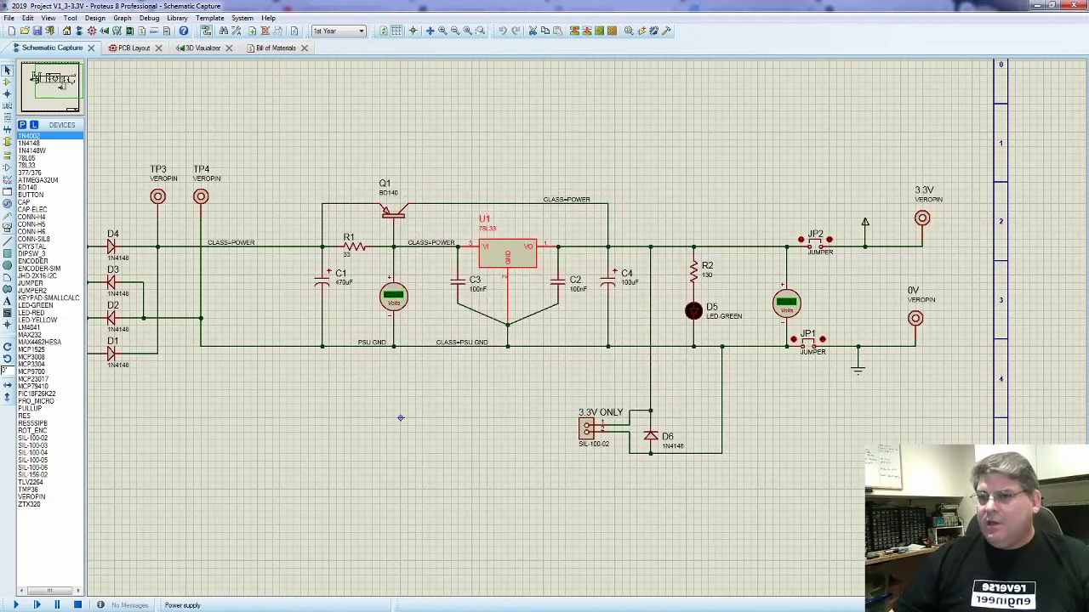
{"action": "key", "text": "alt+Tab"}
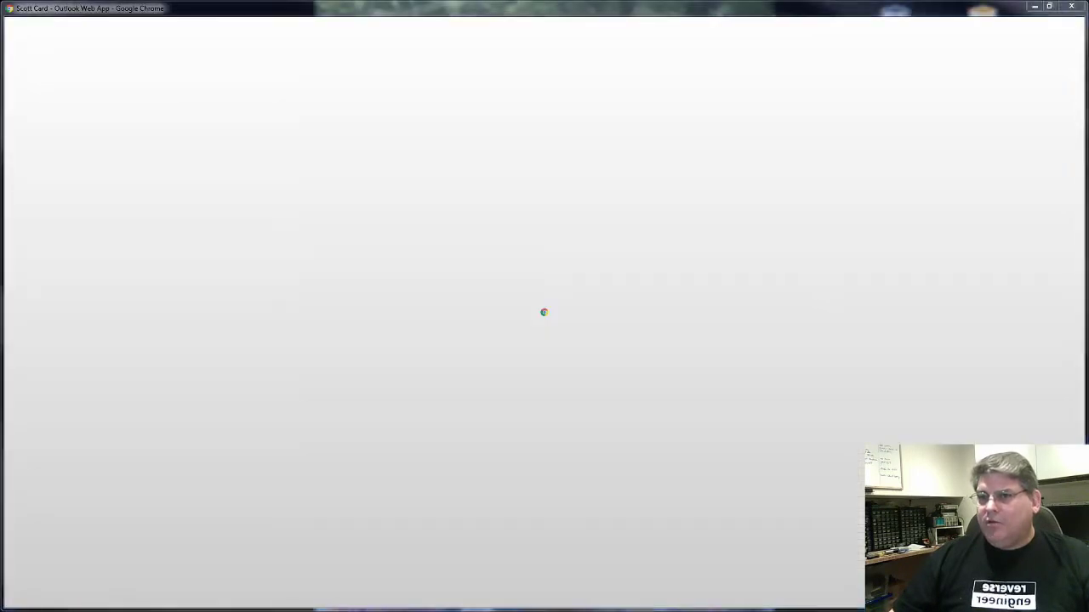
{"action": "key", "text": "alt+Tab"}
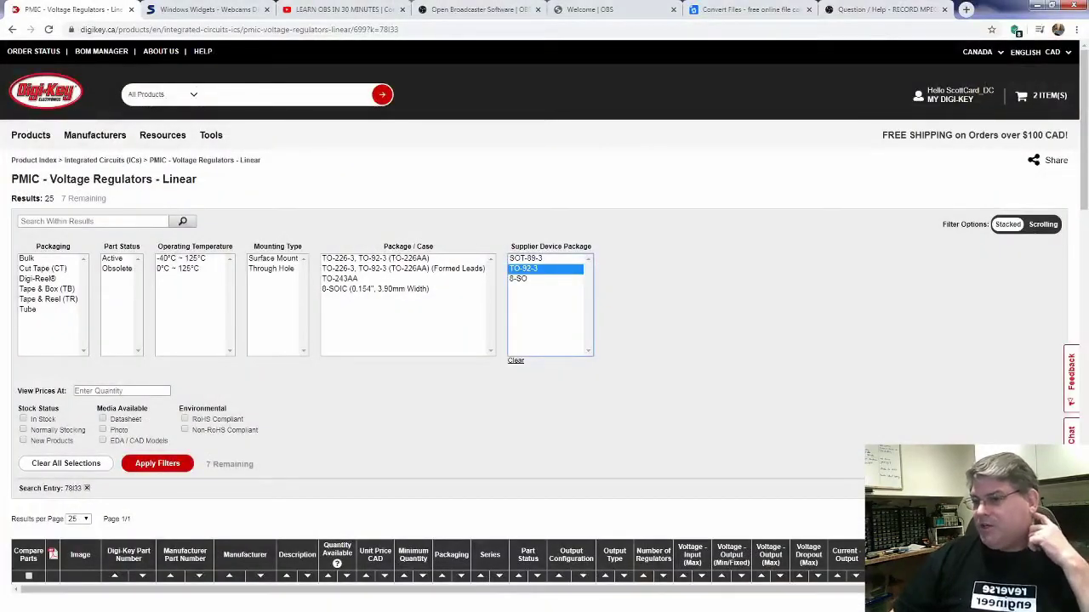
{"action": "key", "text": "alt+Tab"}
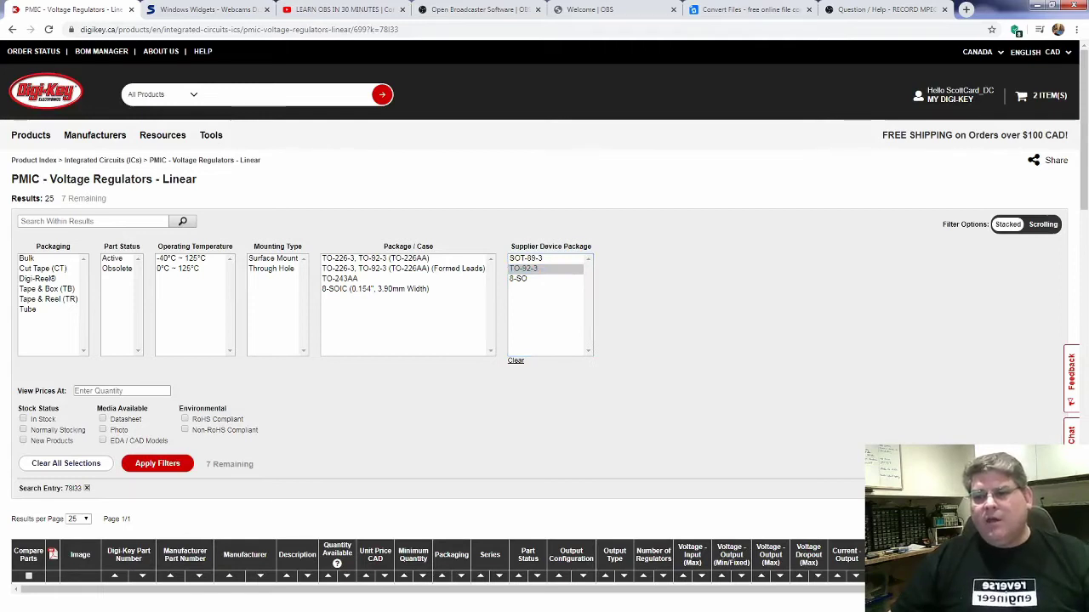
- Limit the regulators to In Stock and Normally Stocking parts and apply the filters to list the matches
{"action": "left_click", "coordinate": [23, 430]}
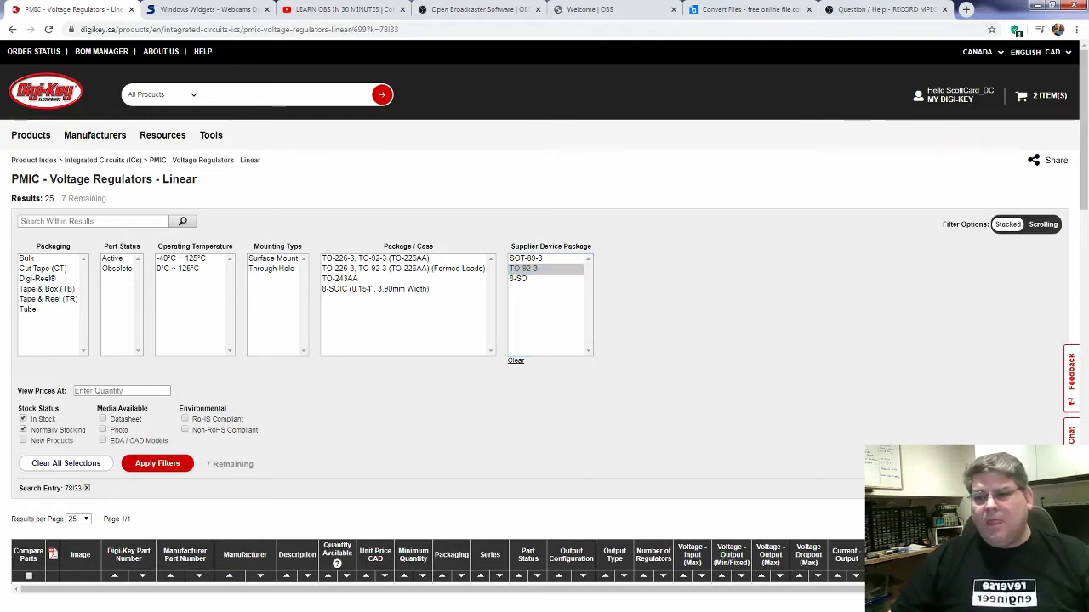
{"action": "left_click", "coordinate": [157, 463]}
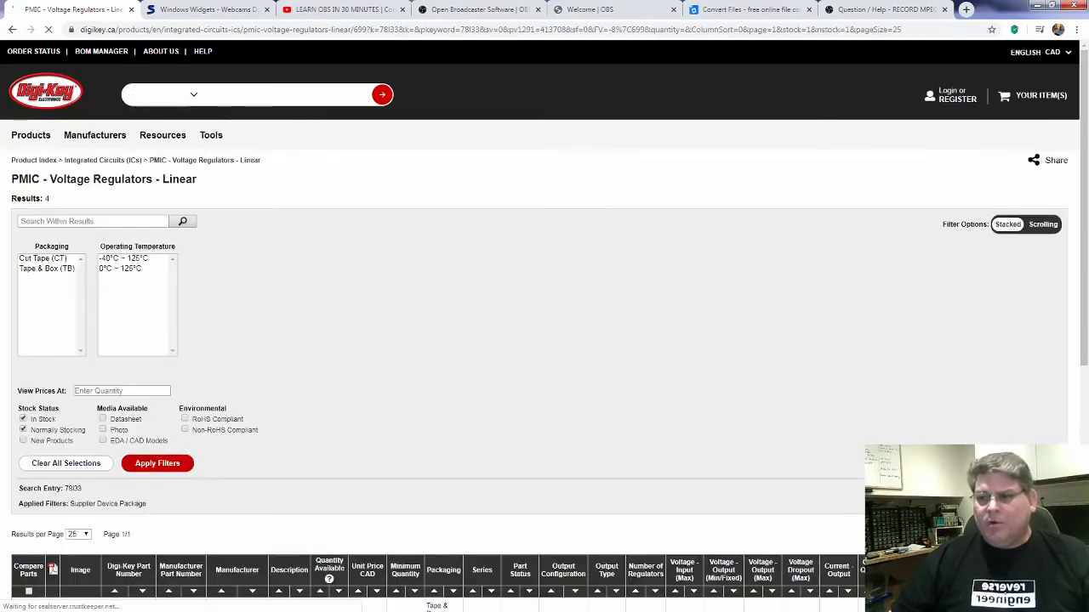
{"action": "scroll", "coordinate": [544, 340], "scroll_direction": "down", "scroll_amount": 3}
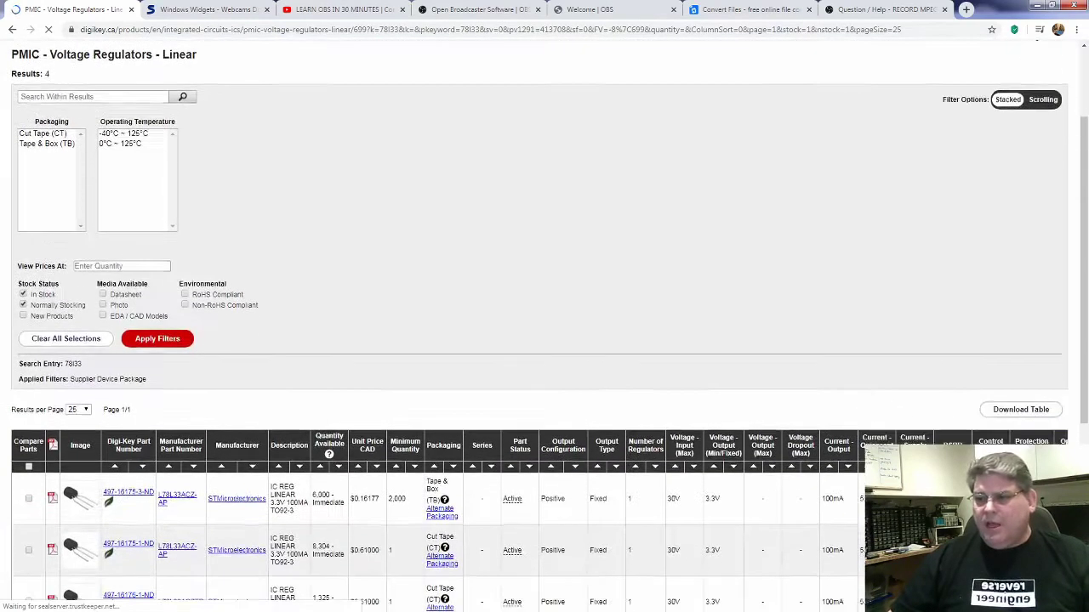
{"action": "scroll", "coordinate": [544, 340], "scroll_direction": "down", "scroll_amount": 2}
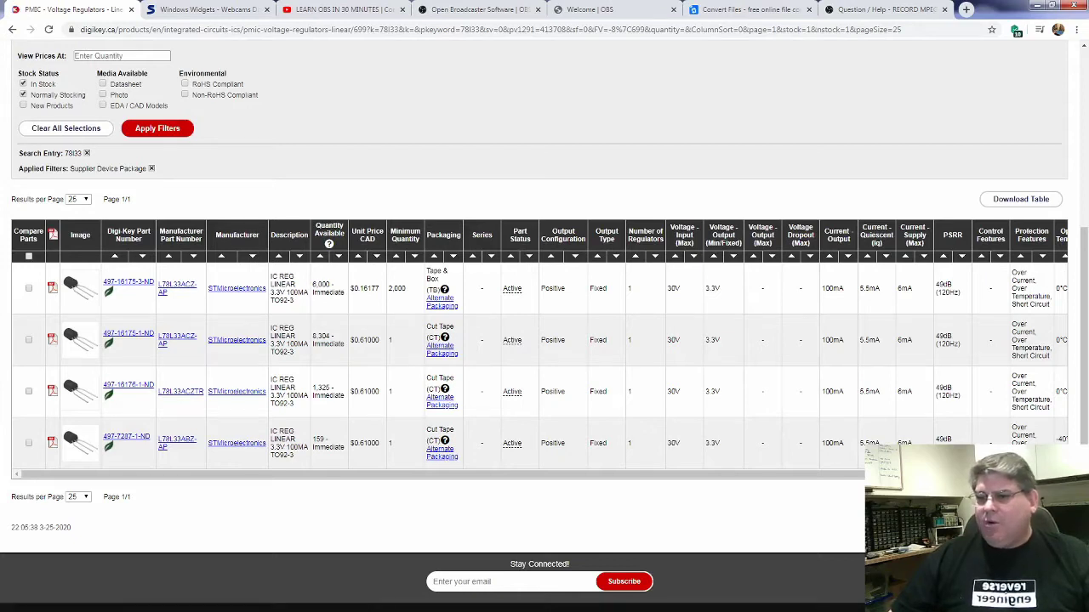
- Compare minimum quantities, open the product page of the cut-tape L78L33ACZ-AP and copy its manufacturer part number
{"action": "left_click_drag", "start_coordinate": [407, 290], "coordinate": [388, 289]}
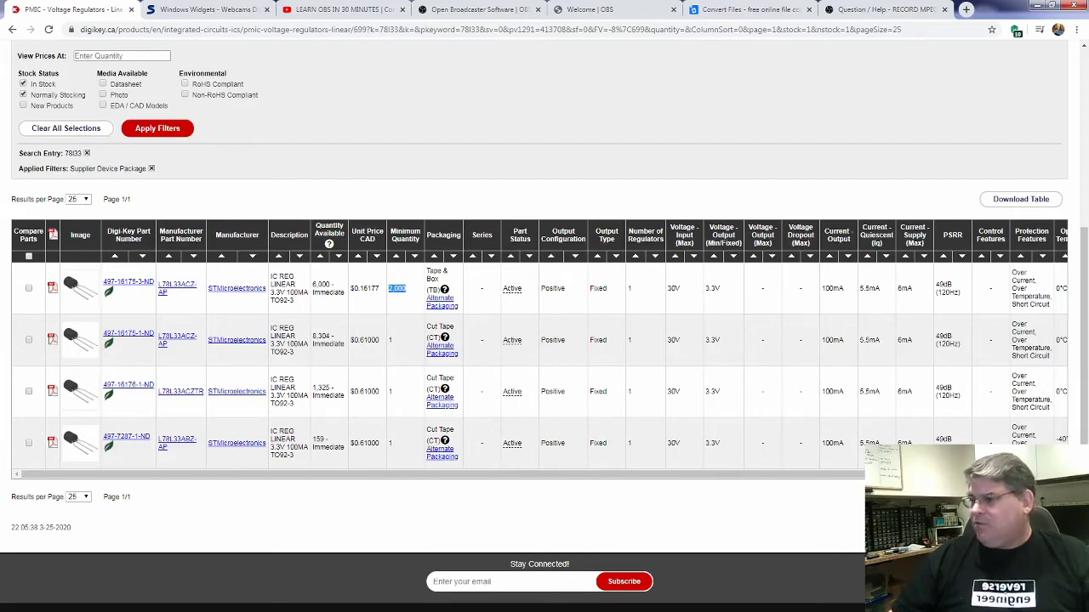
{"action": "scroll", "coordinate": [540, 349], "scroll_direction": "right", "scroll_amount": 2}
{"action": "scroll", "coordinate": [539, 349], "scroll_direction": "left", "scroll_amount": 2}
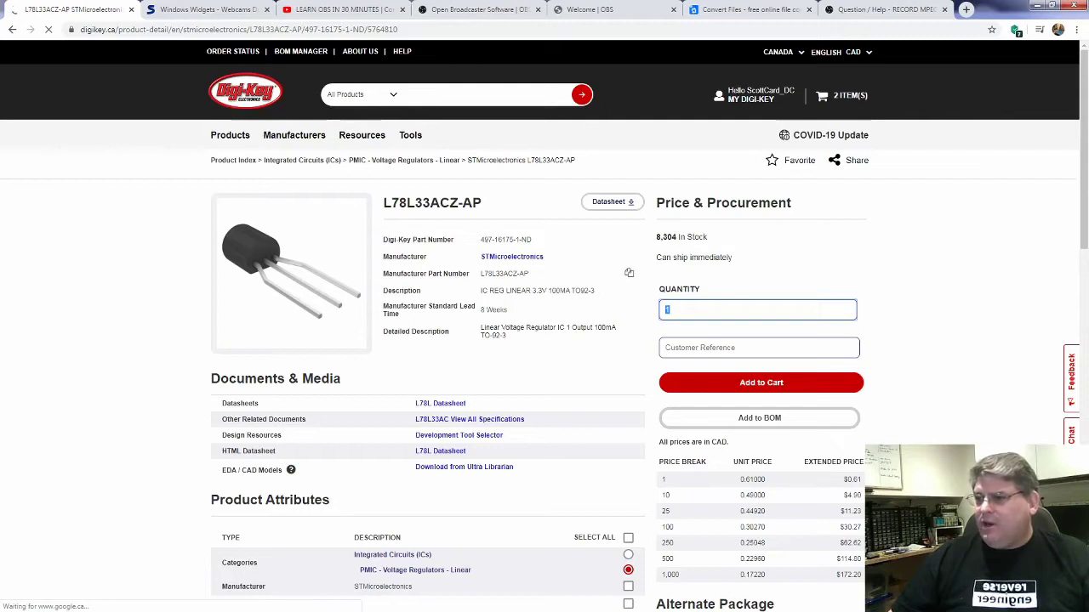
{"action": "left_click_drag", "start_coordinate": [481, 273], "coordinate": [529, 273]}
{"action": "key", "text": "ctrl+c"}
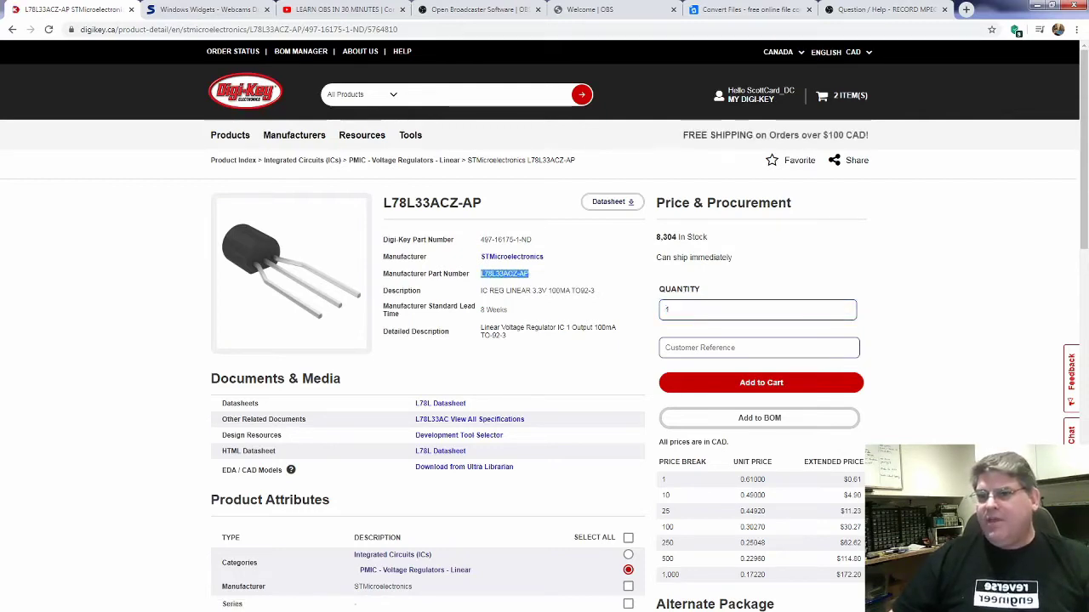
- Switch to the Proteus Bill of Materials, open its Property Editor and locate part U1 on the schematic from its reference
{"action": "key", "text": "alt+Tab"}
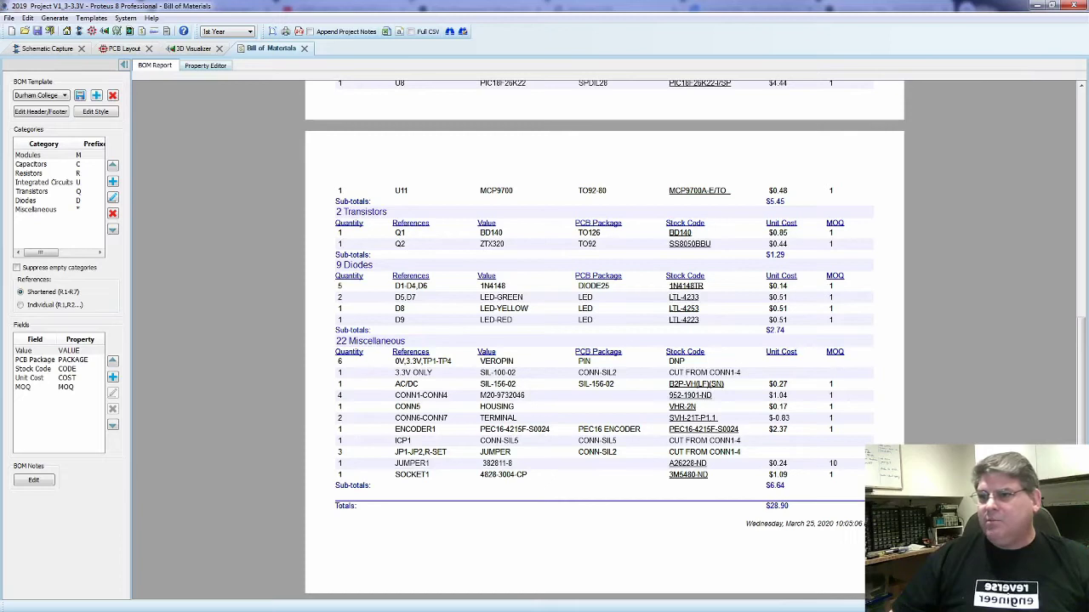
{"action": "left_click", "coordinate": [205, 65]}
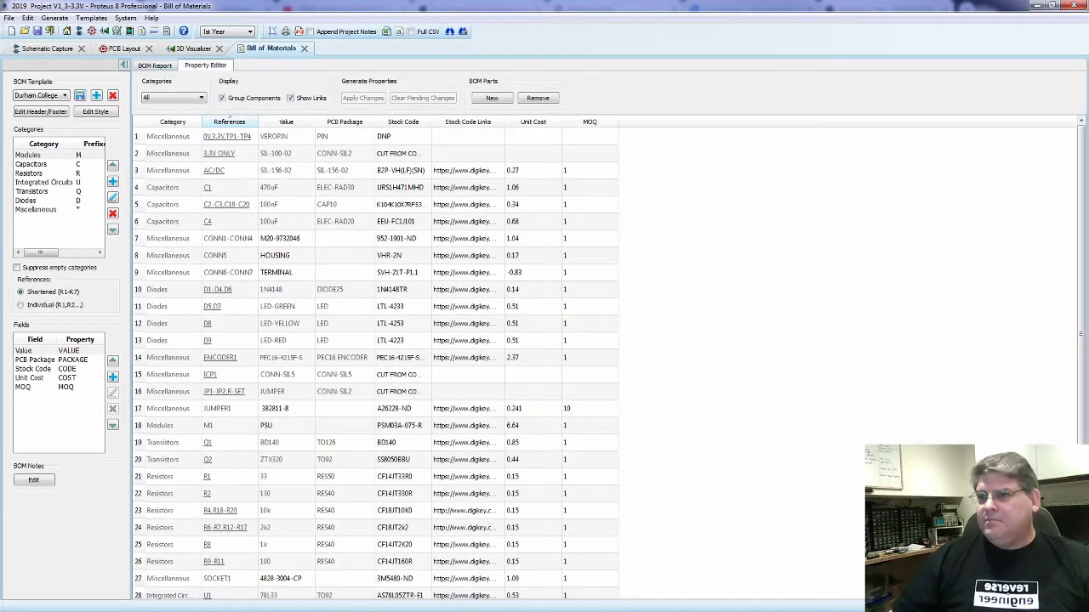
{"action": "left_click", "coordinate": [207, 595]}
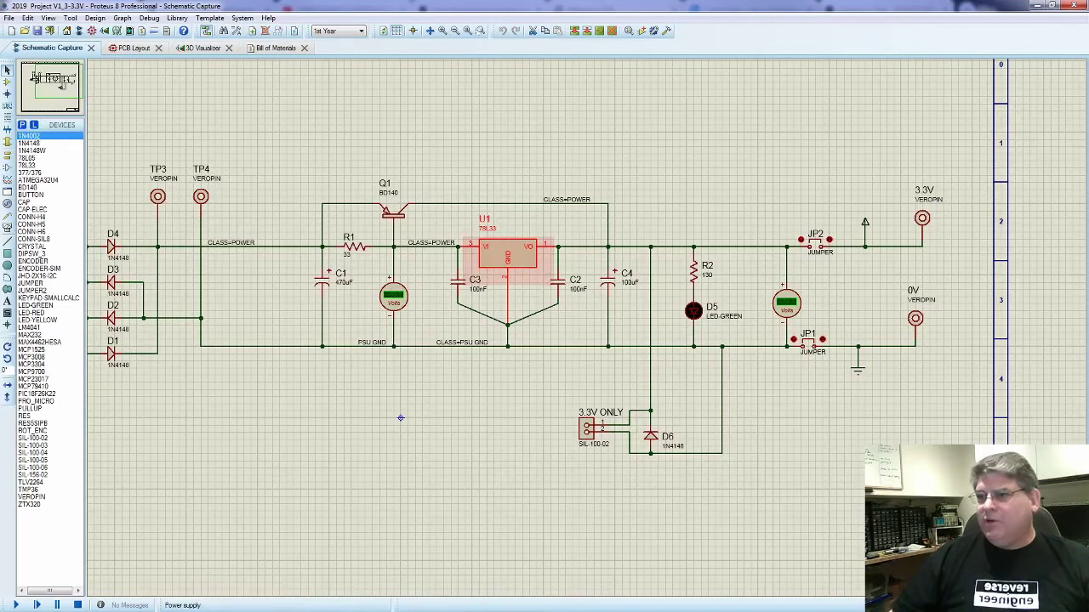
{"action": "key", "text": "ctrl+Tab"}
{"action": "scroll", "coordinate": [375, 357], "scroll_direction": "down", "scroll_amount": 1}
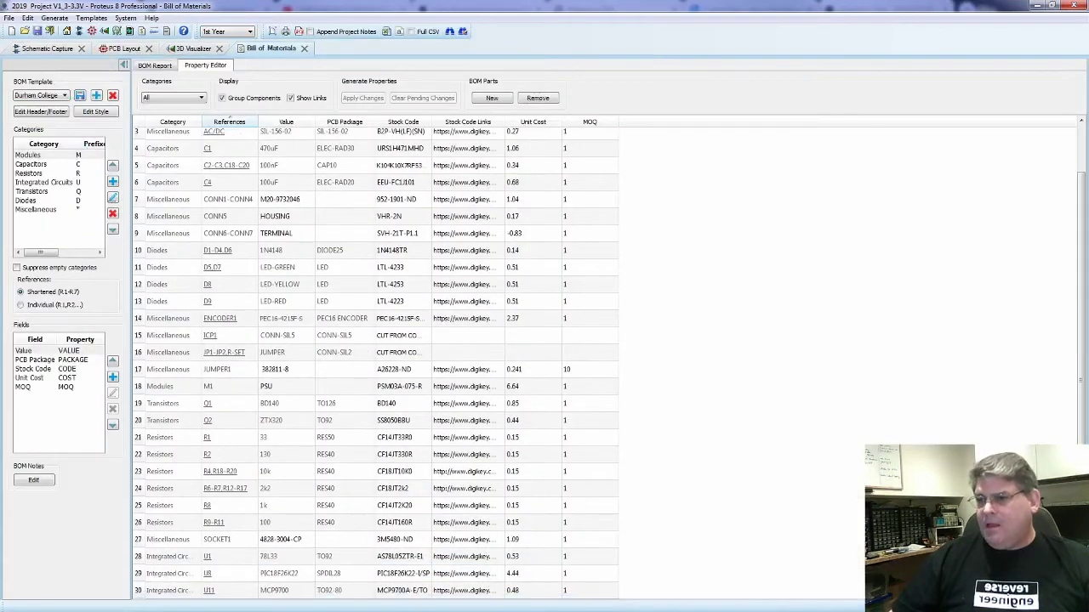
{"action": "scroll", "coordinate": [374, 357], "scroll_direction": "up", "scroll_amount": 1}
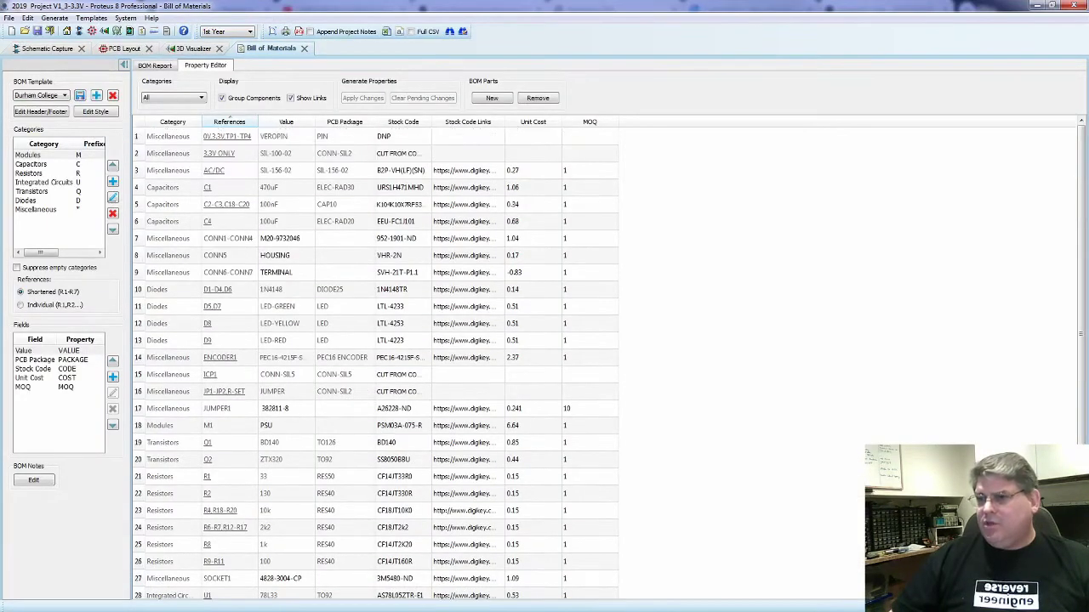
{"action": "scroll", "coordinate": [374, 358], "scroll_direction": "down", "scroll_amount": 1}
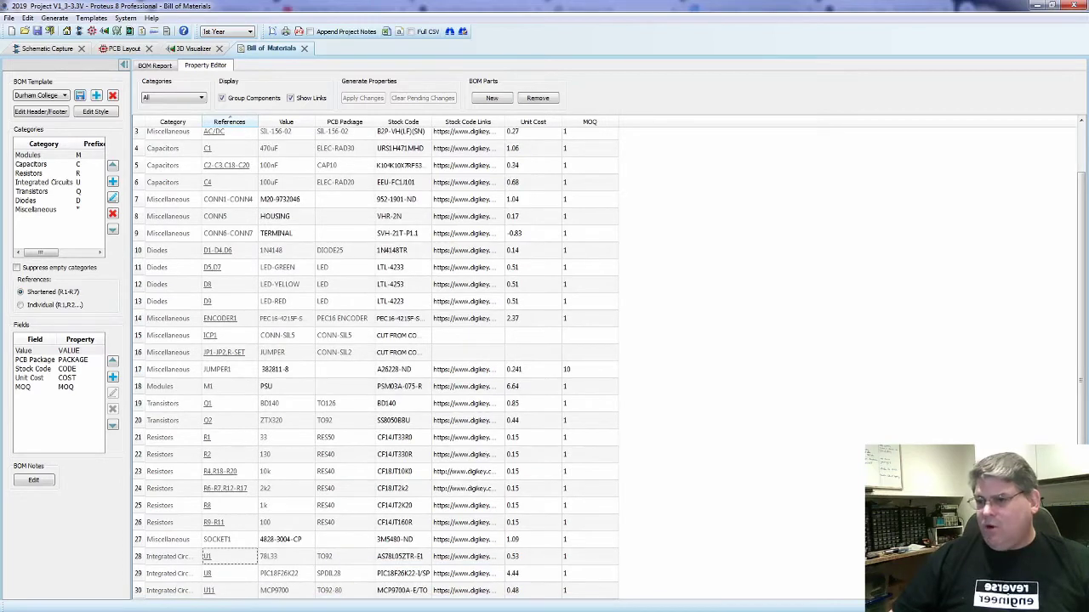
{"action": "left_click", "coordinate": [208, 556]}
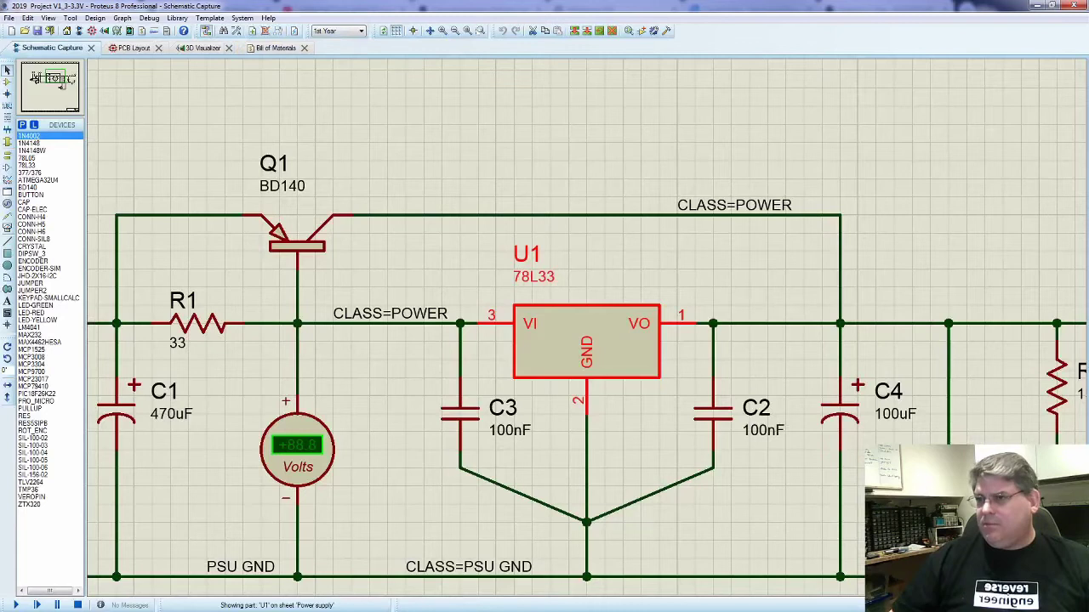
- Return to the Bill of Materials and replace U1's stock code with the copied part number L78L33ACZ-AP
{"action": "left_click", "coordinate": [274, 47]}
{"action": "double_click", "coordinate": [398, 556]}
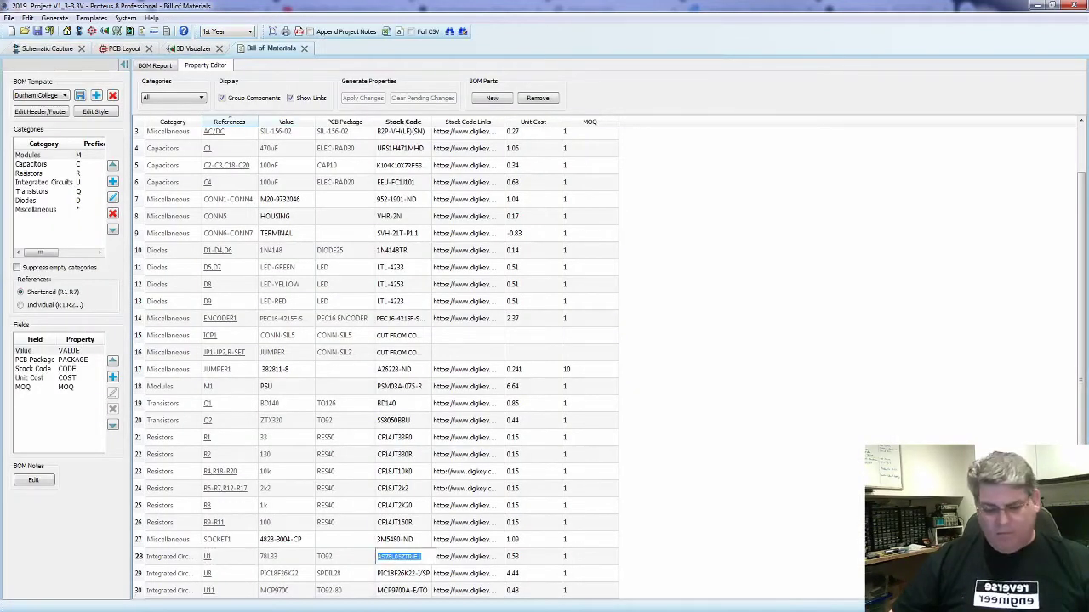
{"action": "key", "text": "ctrl+v"}
{"action": "key", "text": "Tab"}
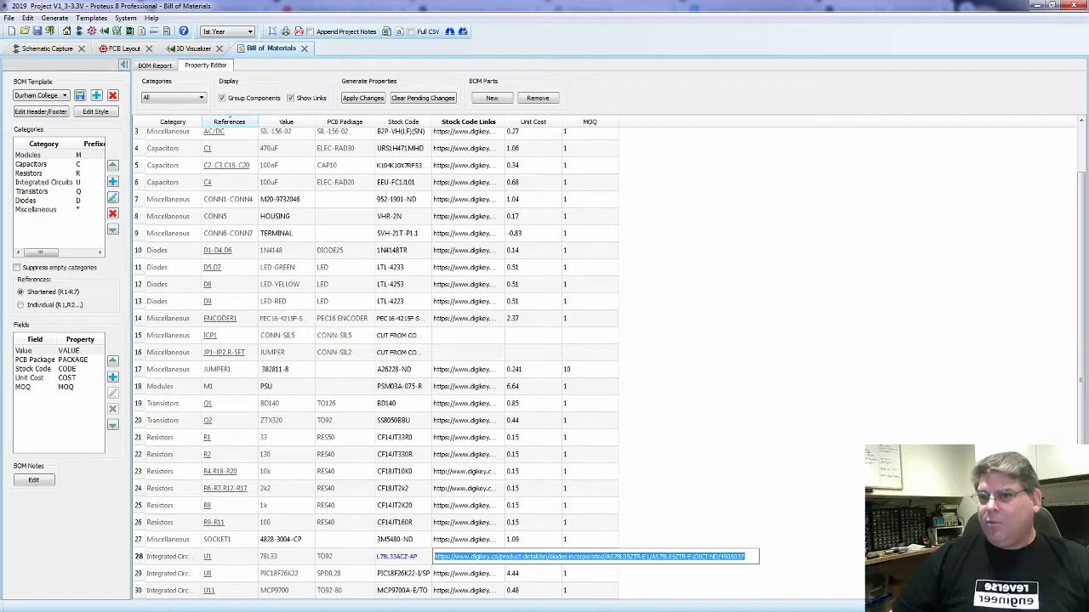
- Copy the L78L33ACZ-AP product page address from Digi-Key, check its single-unit price, and replace U1's stock code link in the Proteus Bill of Materials
{"action": "key", "text": "alt+Tab"}
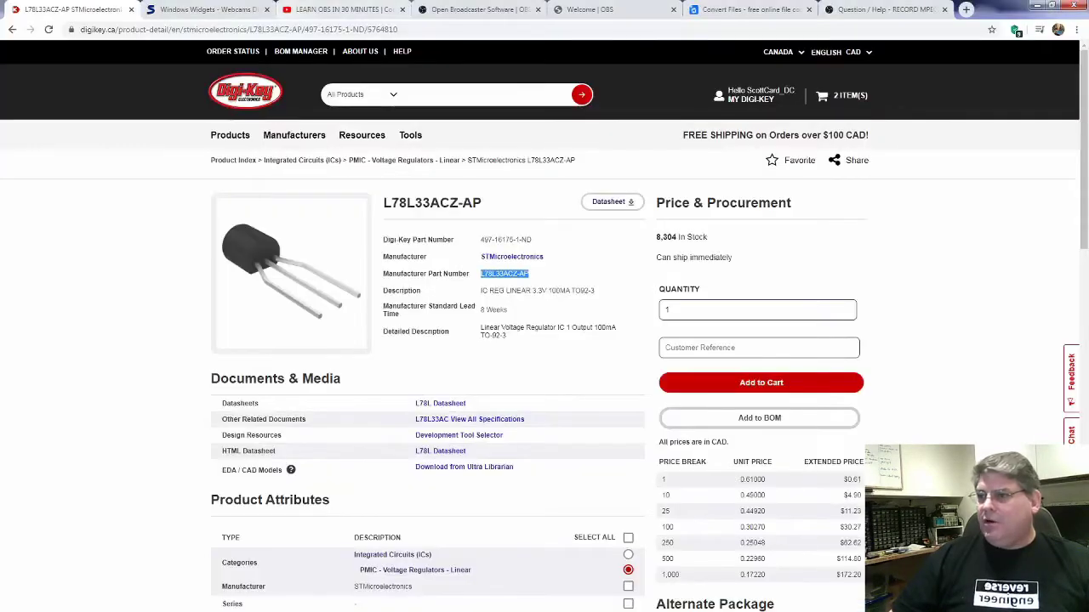
{"action": "key", "text": "ctrl+l"}
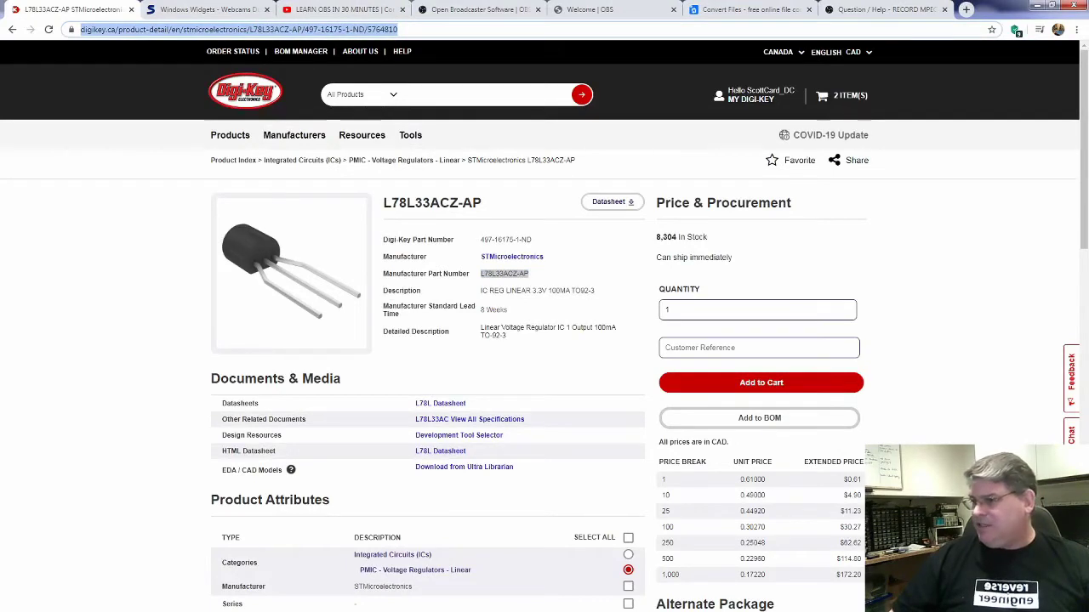
{"action": "left_click_drag", "start_coordinate": [741, 479], "coordinate": [759, 479]}
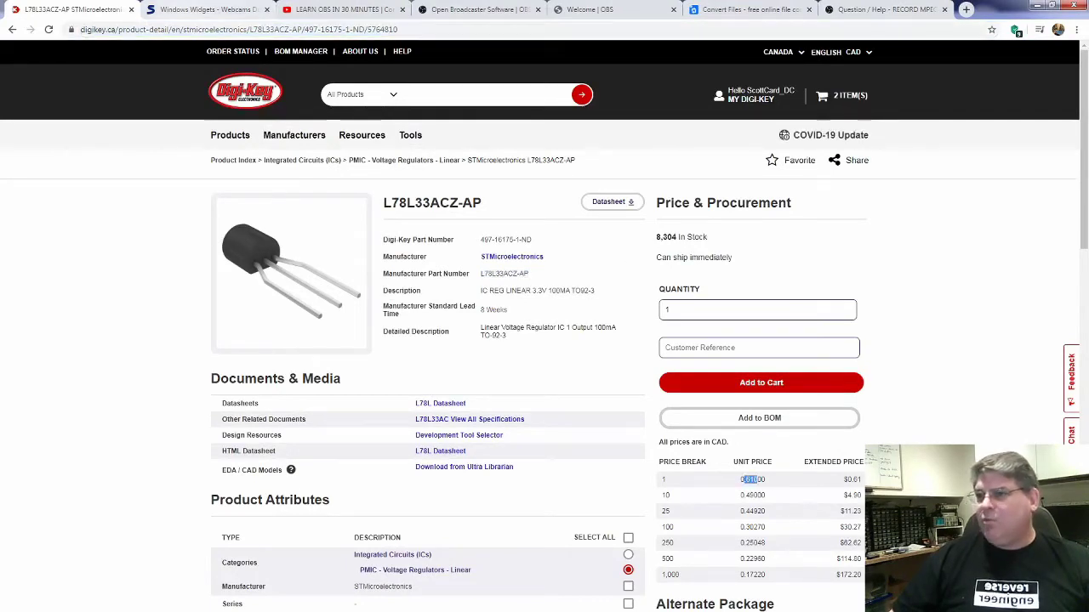
{"action": "key", "text": "alt+Tab"}
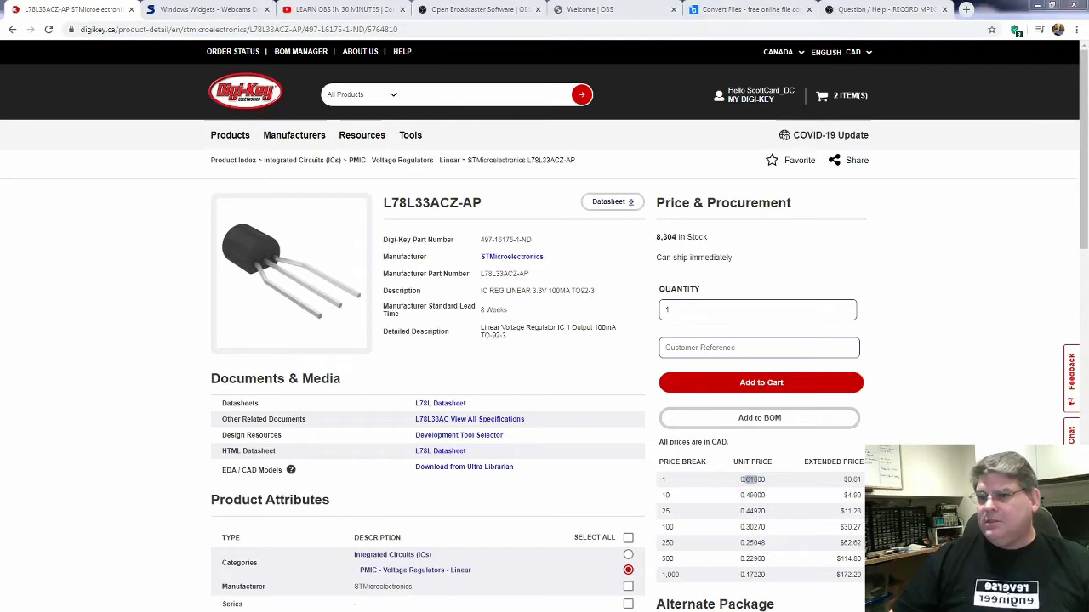
{"action": "key", "text": "alt+Tab"}
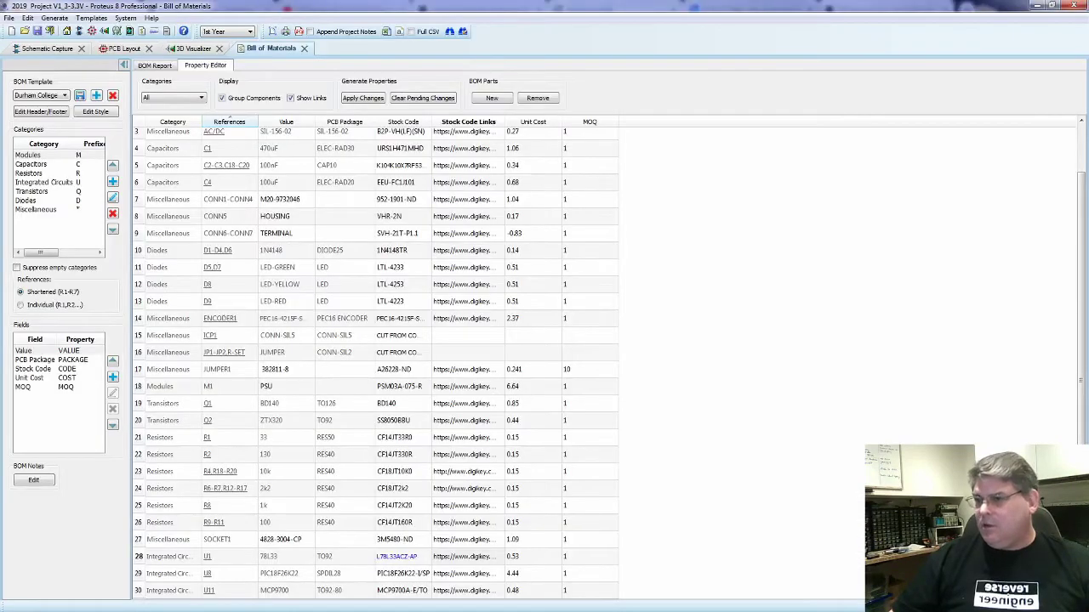
{"action": "left_click", "coordinate": [467, 557]}
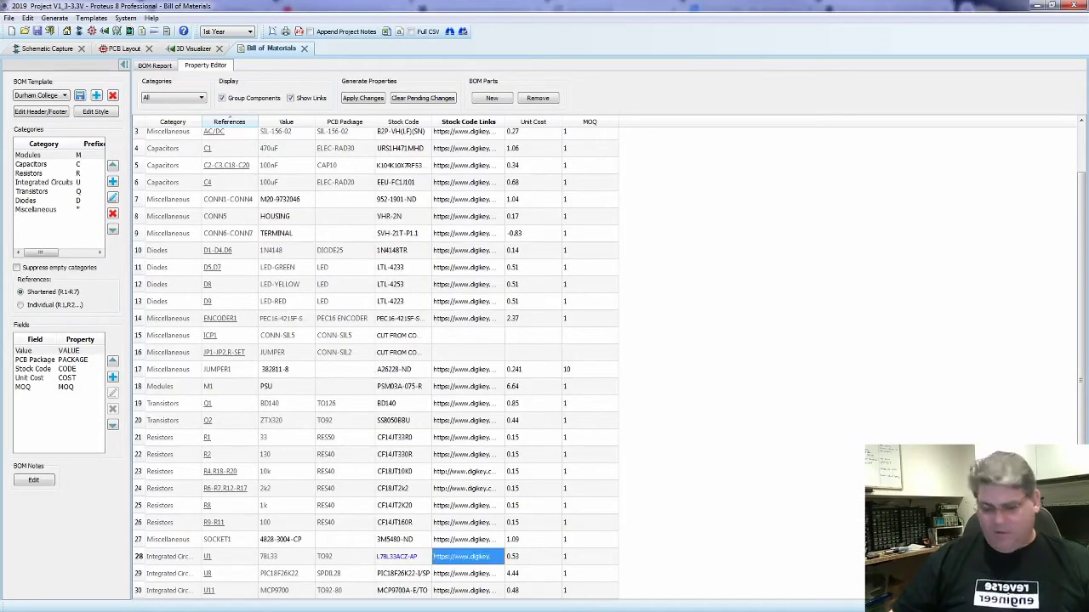
{"action": "double_click", "coordinate": [467, 556]}
- Set U1's unit cost to 0.61 and apply the pending property changes
{"action": "key", "text": "Tab"}
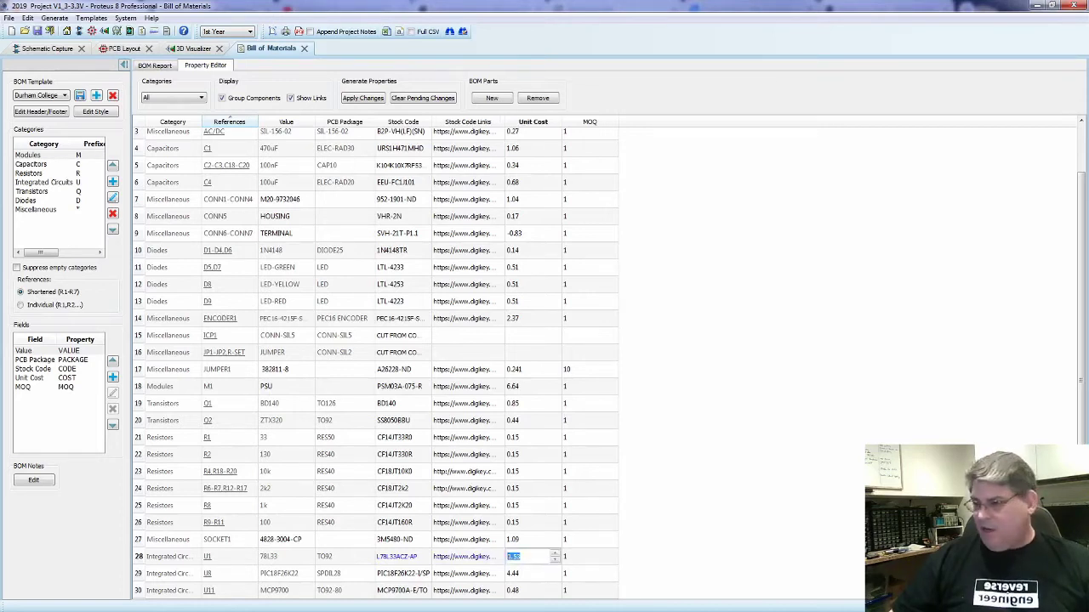
{"action": "type", "text": ".61"}
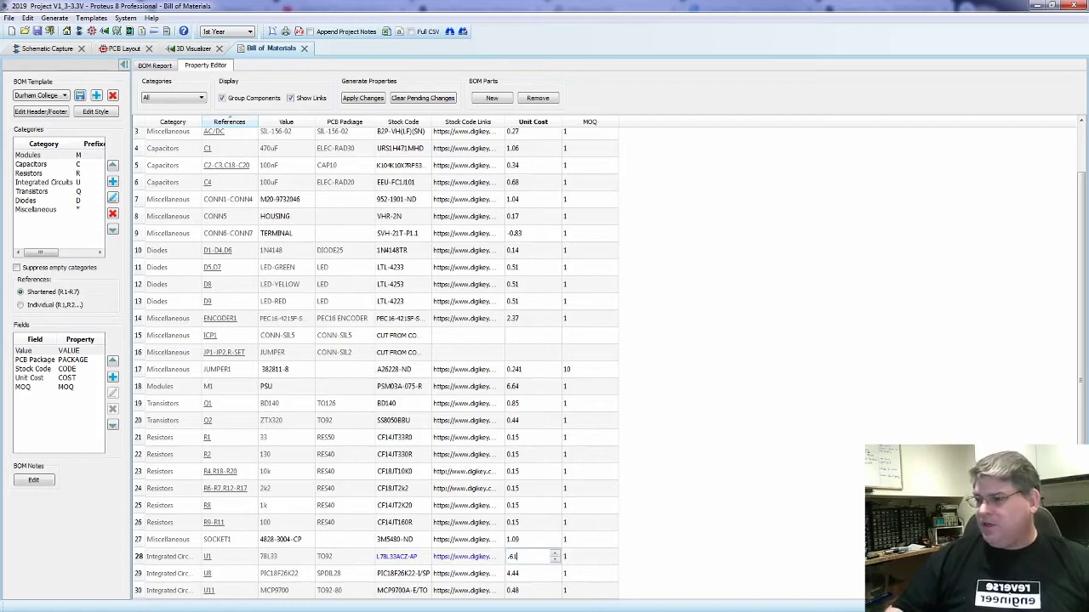
{"action": "key", "text": "Return"}
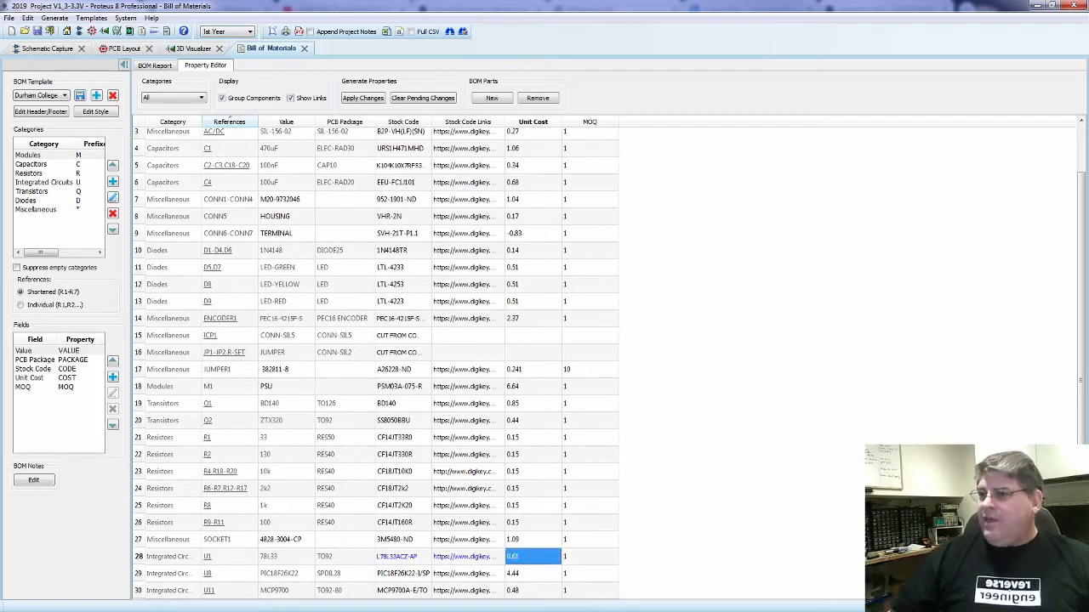
{"action": "left_click", "coordinate": [363, 97]}
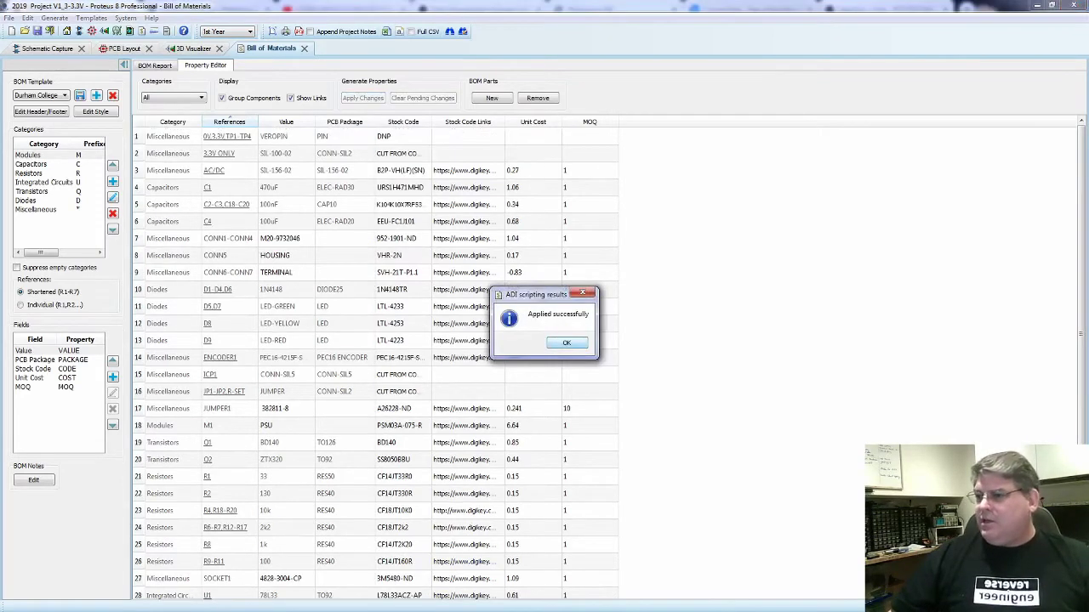
{"action": "key", "text": "Return"}
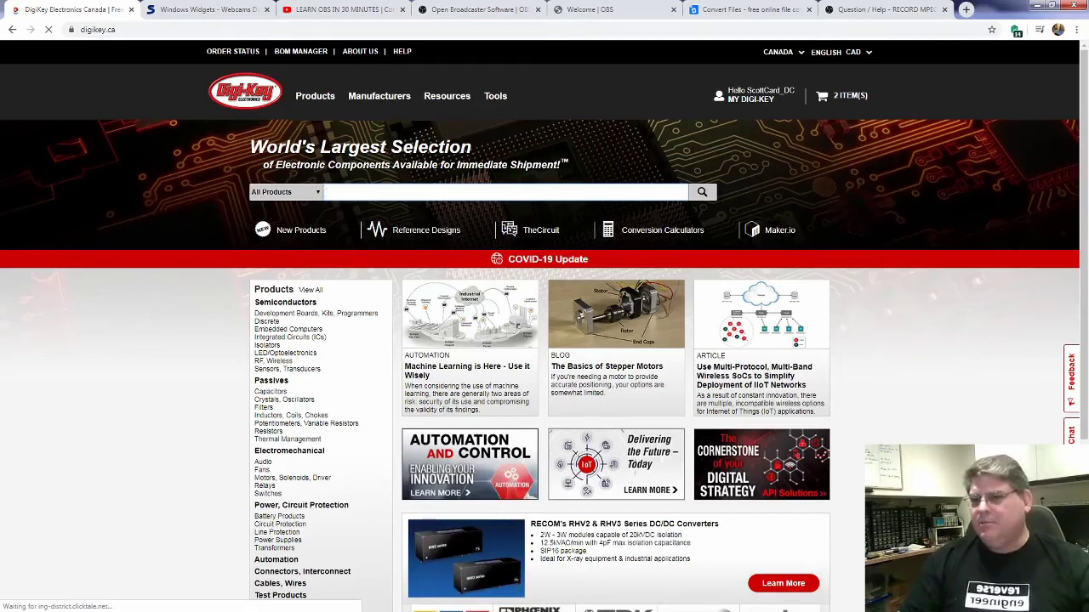
- Search Digi-Key for "led" and select the Through Hole mounting type in the LED Indication - Discrete category
{"action": "type", "text": "led"}
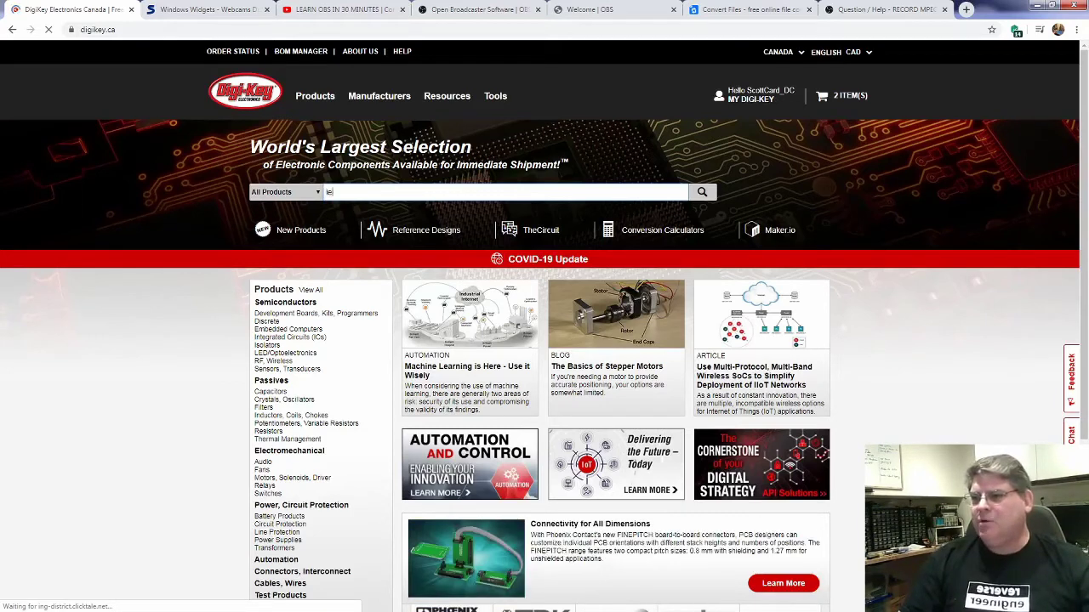
{"action": "key", "text": "Return"}
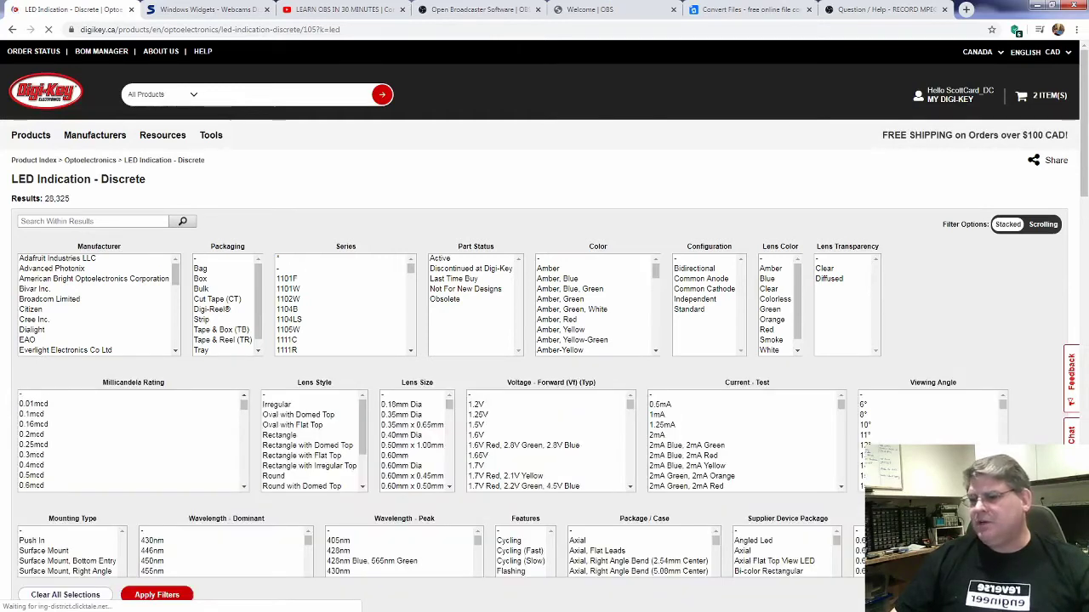
{"action": "scroll", "coordinate": [131, 443], "scroll_direction": "down", "scroll_amount": 3}
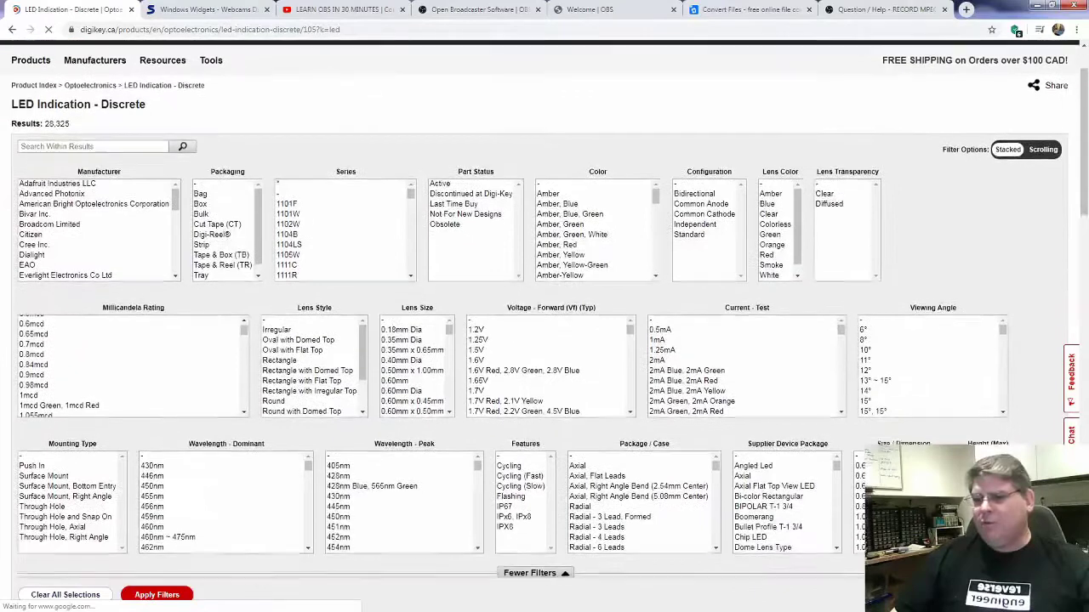
{"action": "left_click", "coordinate": [43, 479]}
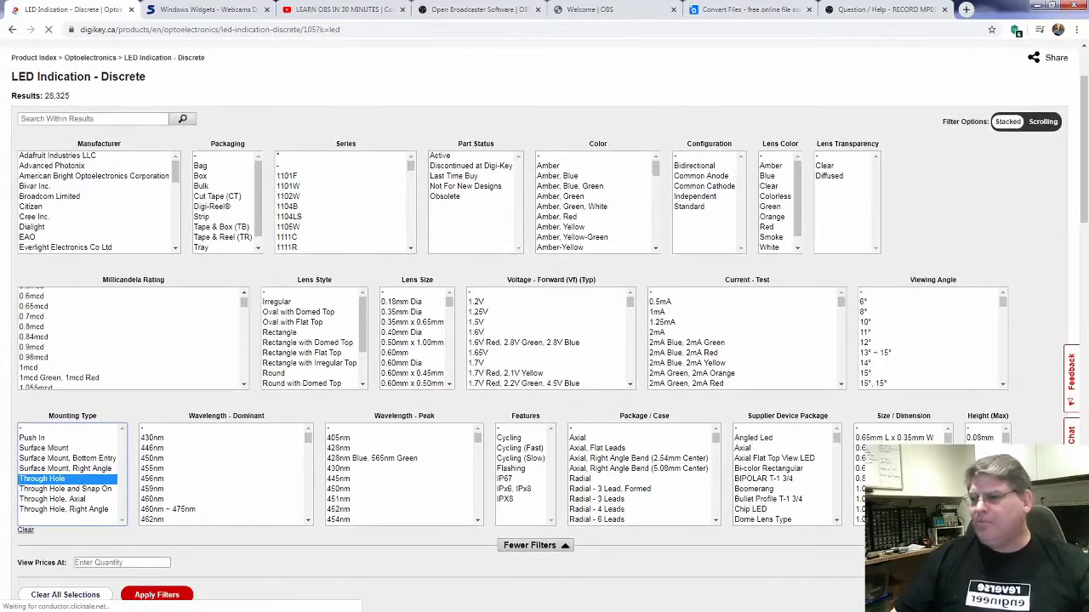
- Select Green, Red and Yellow together as the LED colors to filter by
{"action": "left_click_drag", "start_coordinate": [656, 169], "coordinate": [656, 214]}
{"action": "left_click", "coordinate": [548, 179]}
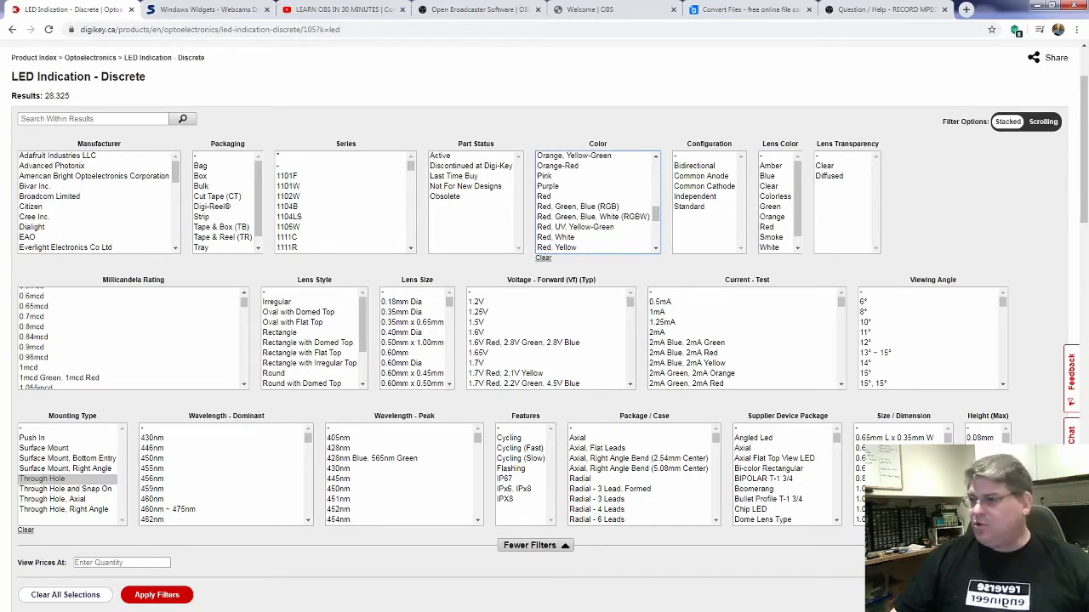
{"action": "left_click", "coordinate": [544, 196]}
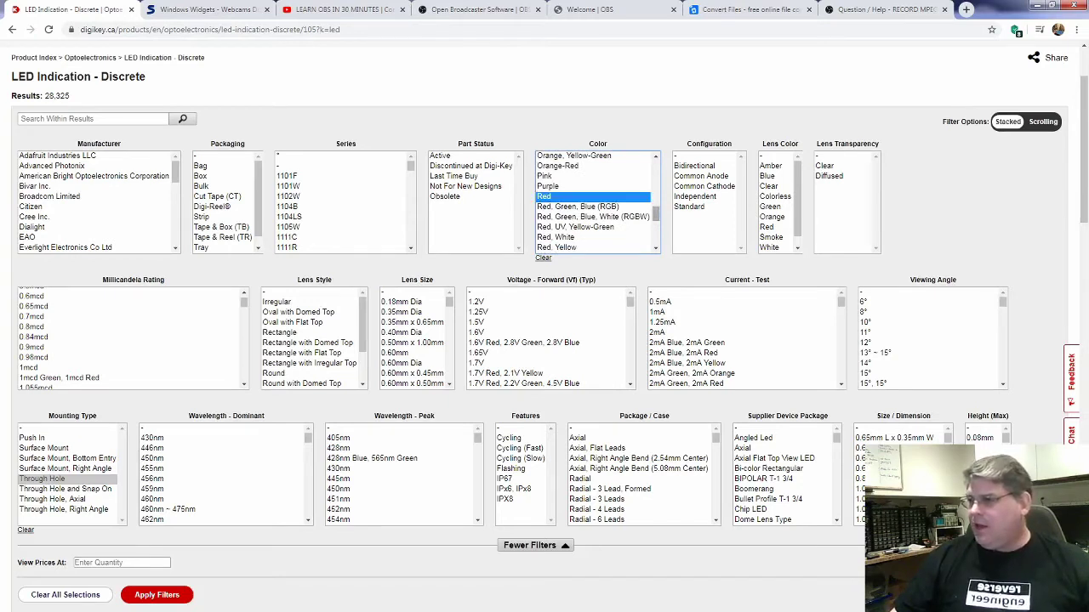
{"action": "scroll", "coordinate": [596, 203], "scroll_direction": "down", "scroll_amount": 2}
{"action": "scroll", "coordinate": [595, 203], "scroll_direction": "down", "scroll_amount": 1}
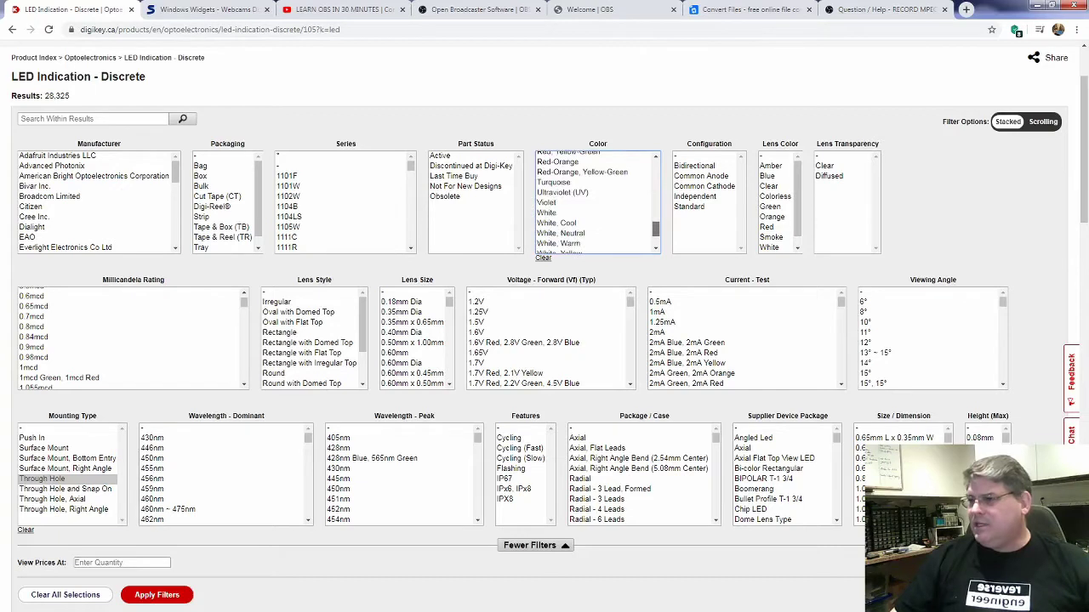
{"action": "scroll", "coordinate": [595, 202], "scroll_direction": "down", "scroll_amount": 2}
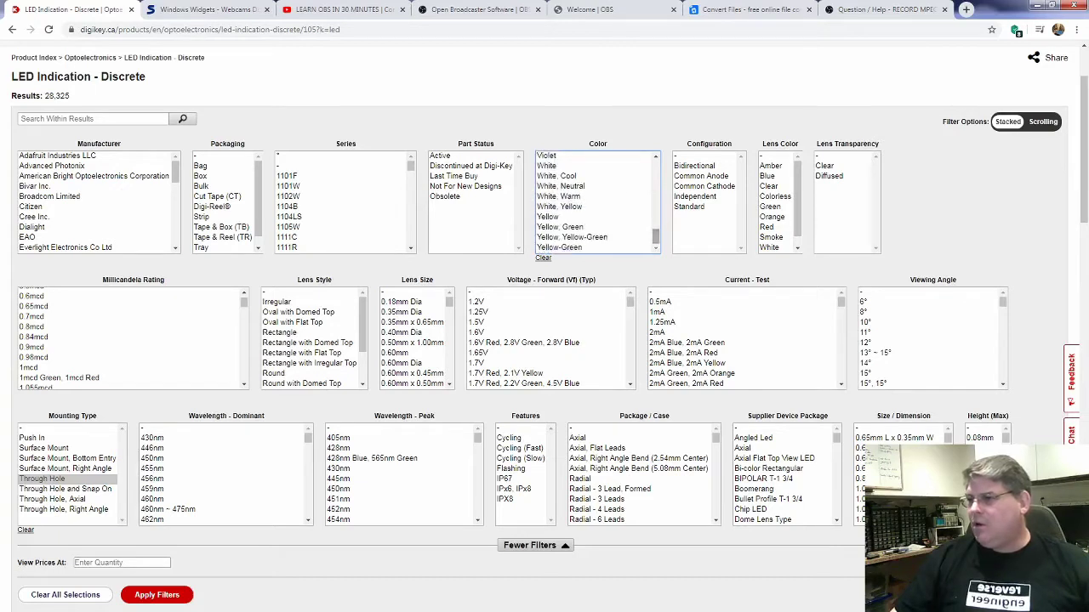
{"action": "left_click", "coordinate": [562, 217]}
- Select a test current of 20mA and apply the LED filters
{"action": "scroll", "coordinate": [744, 340], "scroll_direction": "down", "scroll_amount": 5}
{"action": "scroll", "coordinate": [744, 341], "scroll_direction": "down", "scroll_amount": 5}
{"action": "scroll", "coordinate": [745, 341], "scroll_direction": "down", "scroll_amount": 3}
{"action": "scroll", "coordinate": [745, 340], "scroll_direction": "down", "scroll_amount": 5}
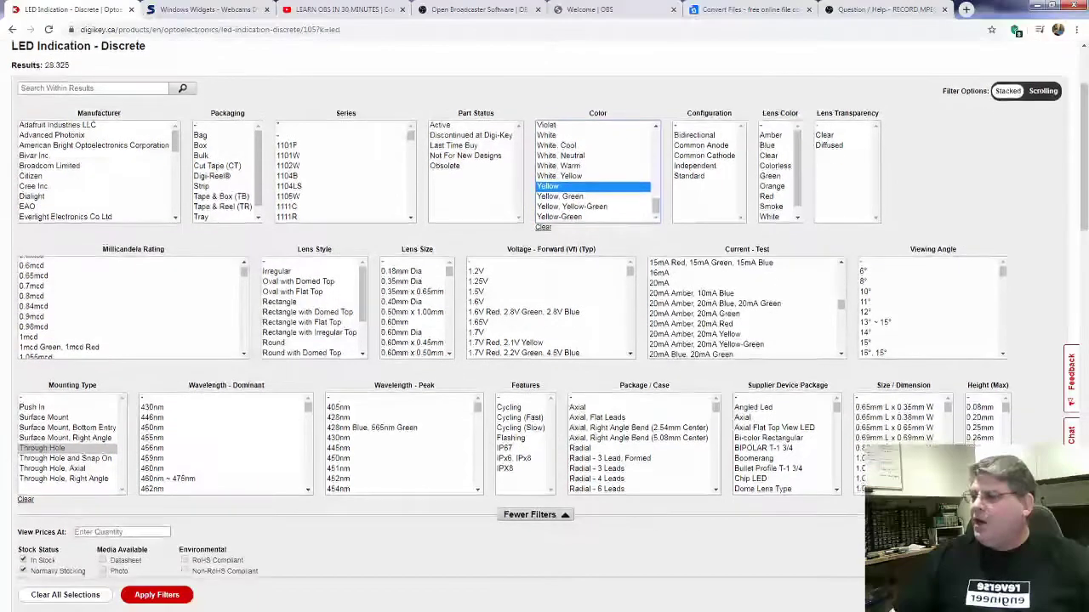
{"action": "scroll", "coordinate": [744, 340], "scroll_direction": "down", "scroll_amount": 2}
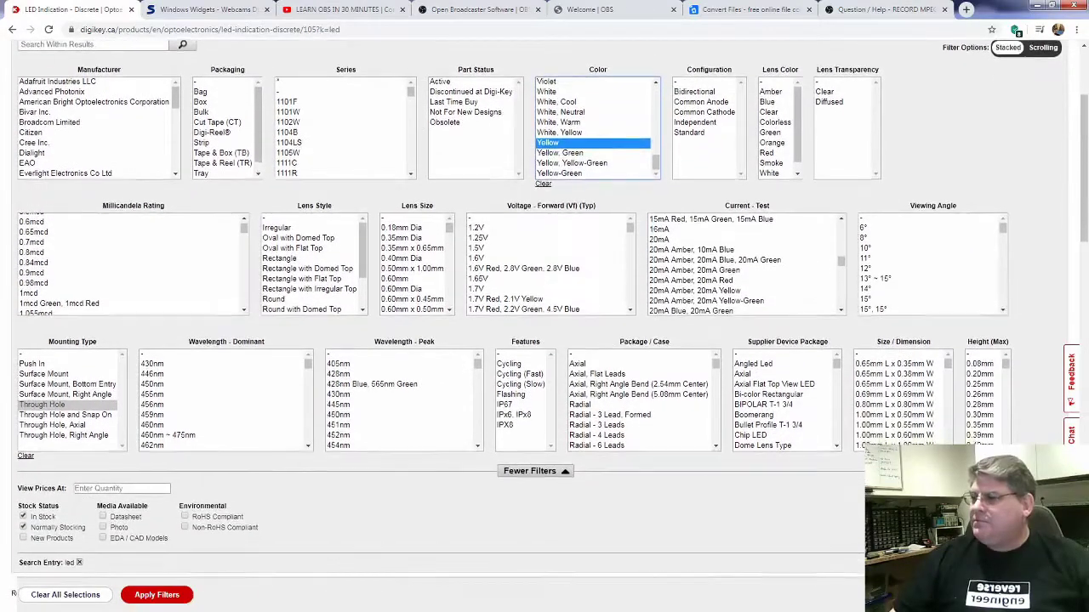
{"action": "scroll", "coordinate": [544, 323], "scroll_direction": "up", "scroll_amount": 2}
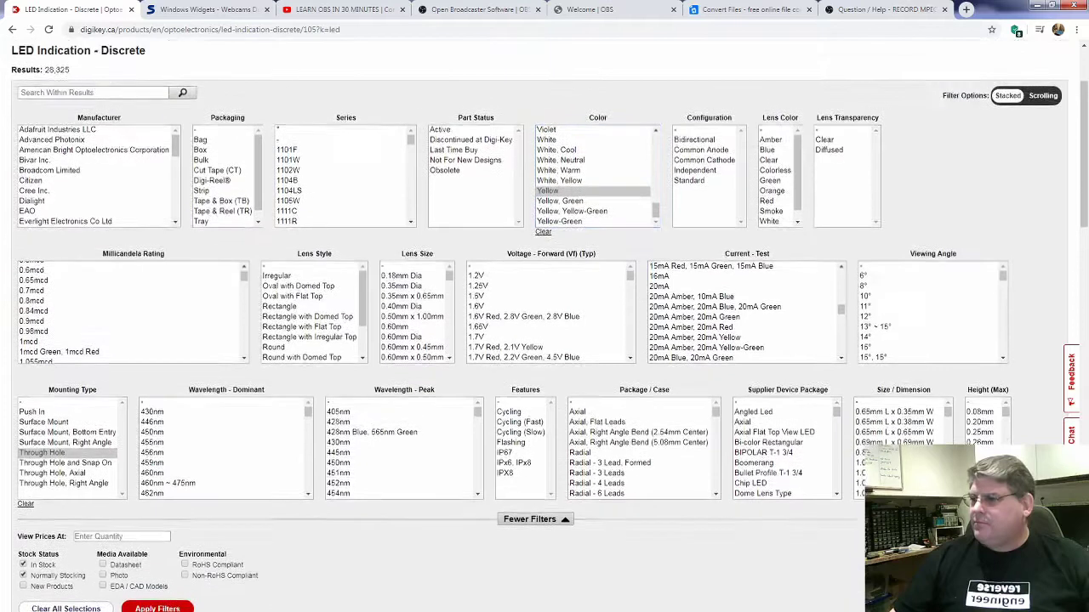
{"action": "left_click", "coordinate": [660, 286]}
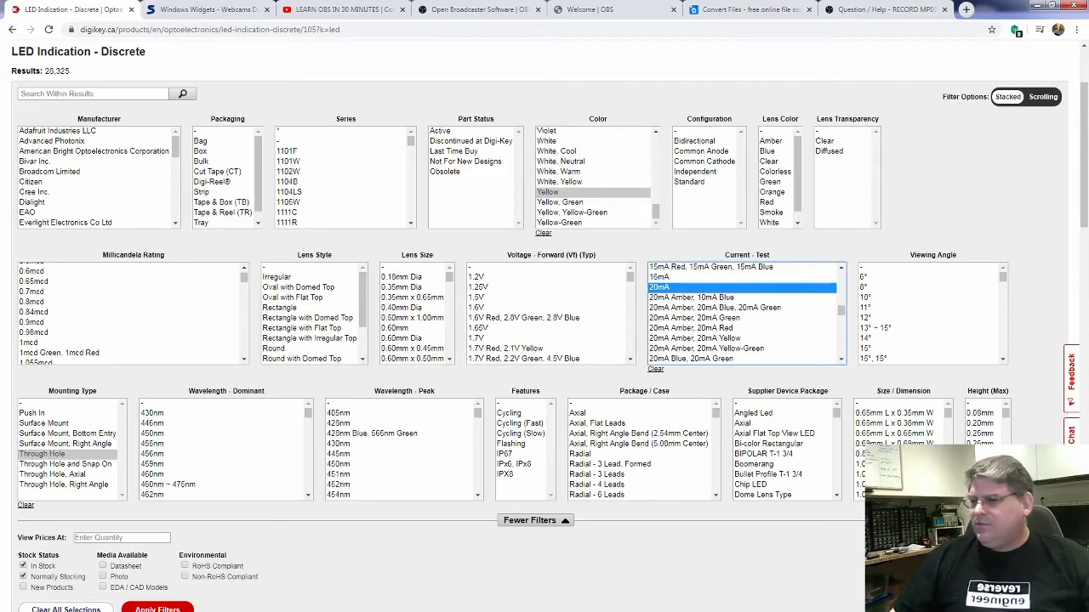
{"action": "scroll", "coordinate": [544, 323], "scroll_direction": "down", "scroll_amount": 1}
{"action": "left_click", "coordinate": [157, 554]}
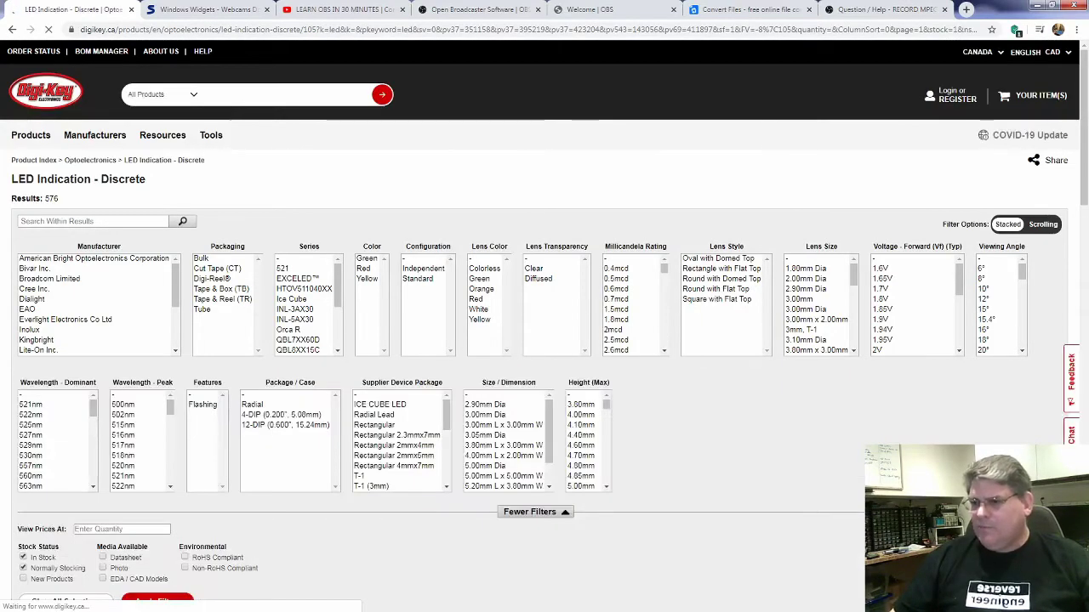
- Select both the unspecified (-) and Diffused options for lens transparency
{"action": "scroll", "coordinate": [544, 324], "scroll_direction": "down", "scroll_amount": 2}
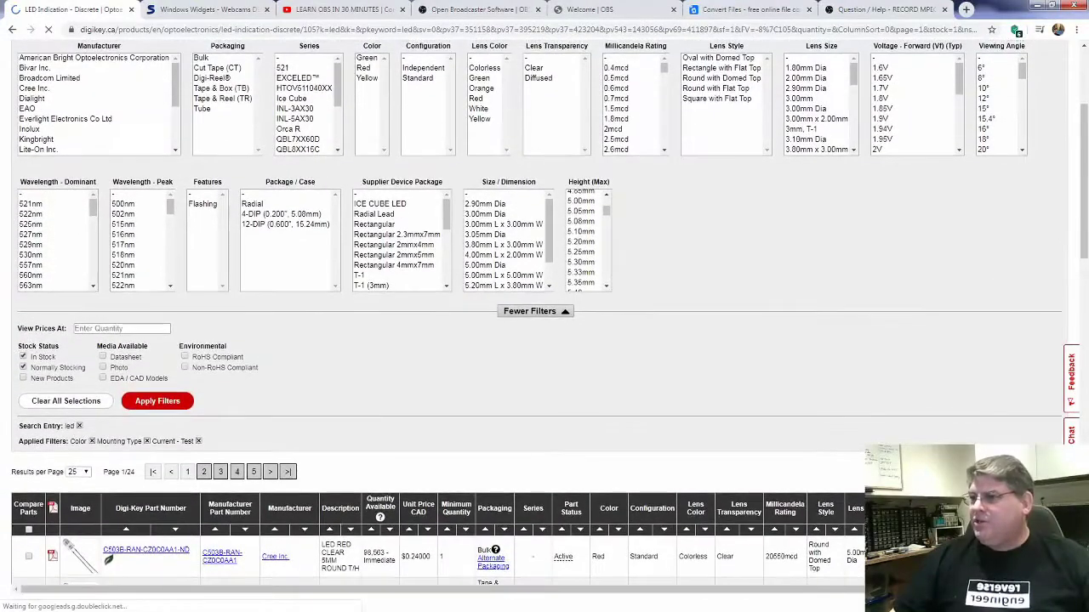
{"action": "left_click", "coordinate": [539, 80]}
{"action": "left_click", "coordinate": [539, 60]}
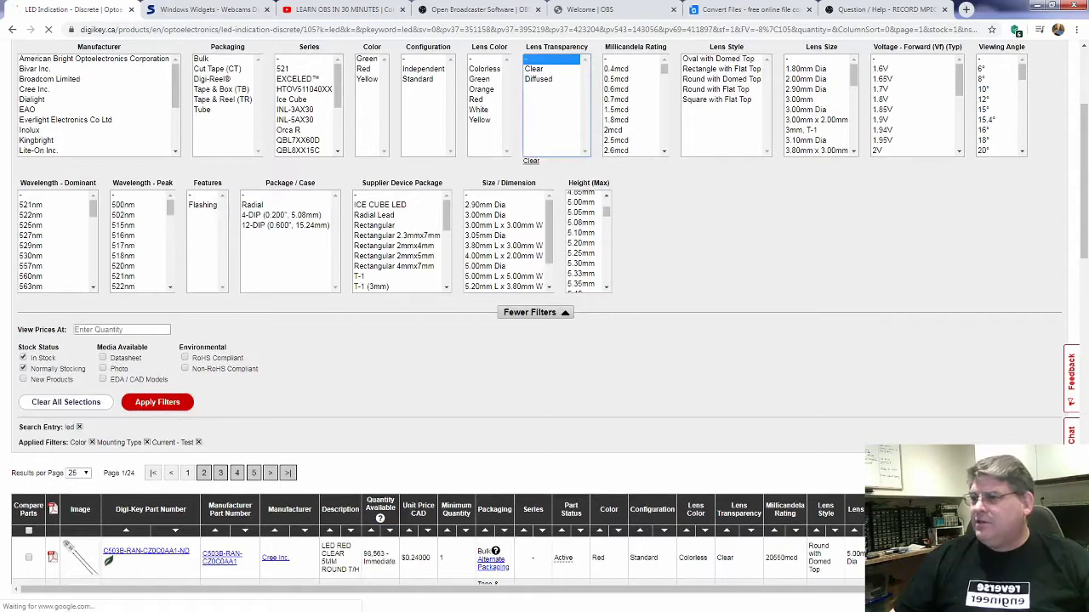
{"action": "left_click", "coordinate": [538, 79], "text": "ctrl"}
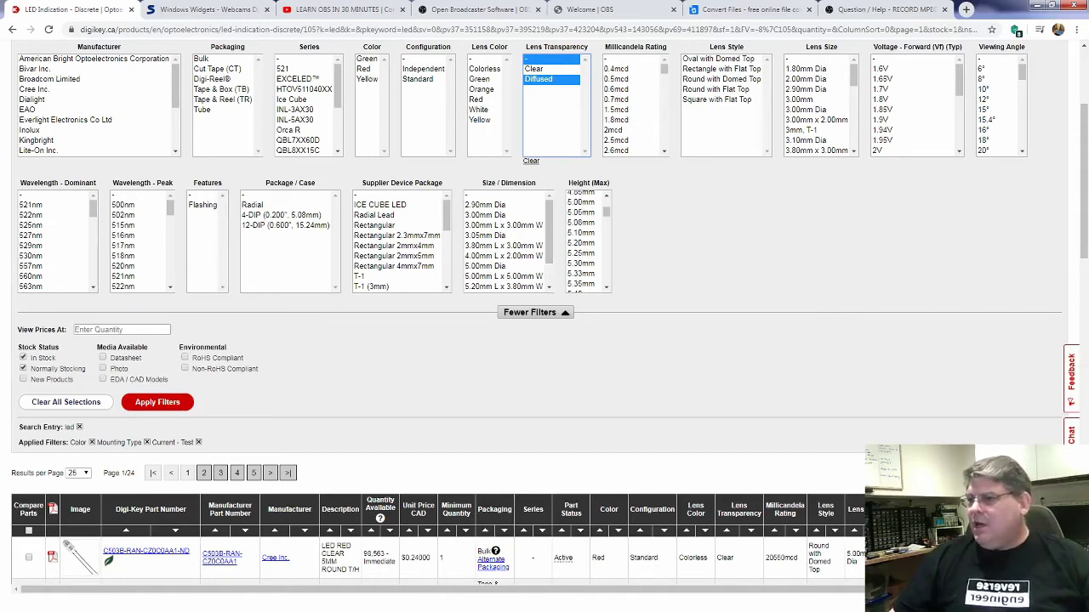
- Look through the supplier device packages and apply the lens transparency filter to list the matching LEDs
{"action": "scroll", "coordinate": [400, 243], "scroll_direction": "down", "scroll_amount": 3}
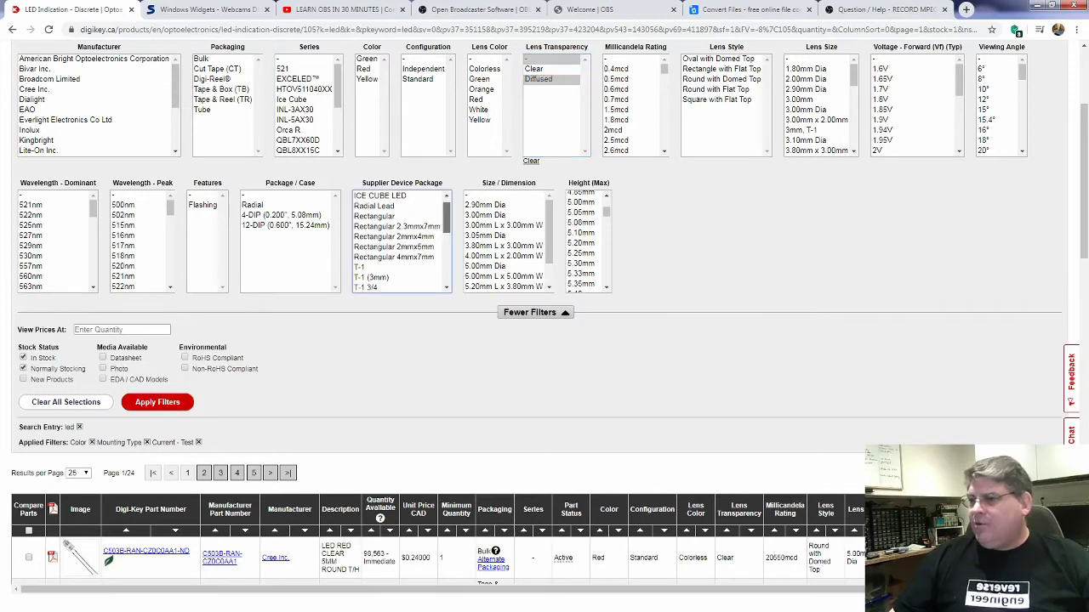
{"action": "scroll", "coordinate": [400, 242], "scroll_direction": "down", "scroll_amount": 3}
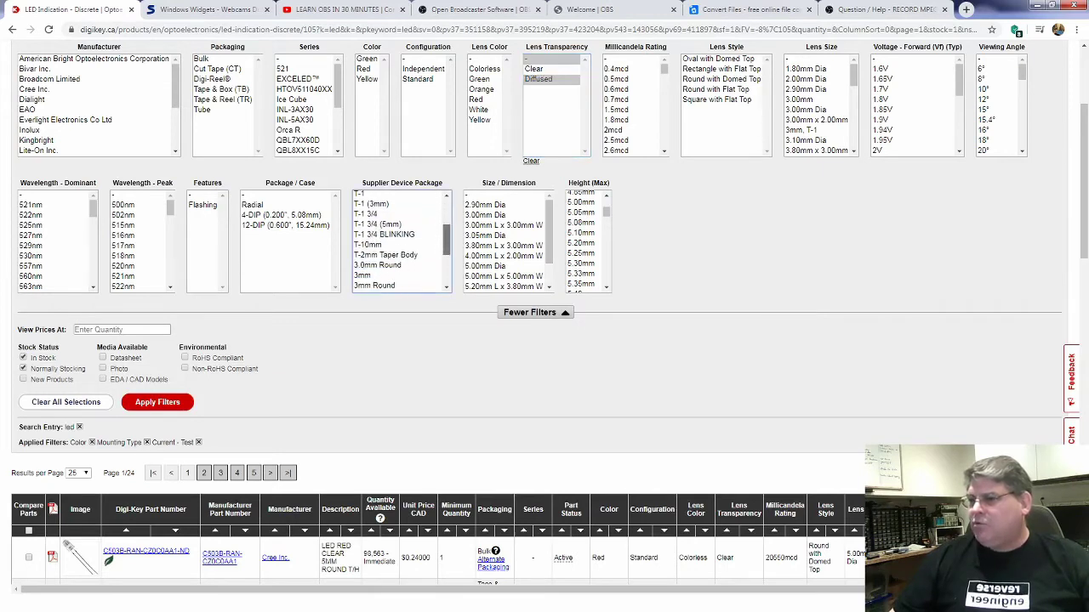
{"action": "scroll", "coordinate": [400, 242], "scroll_direction": "down", "scroll_amount": 1}
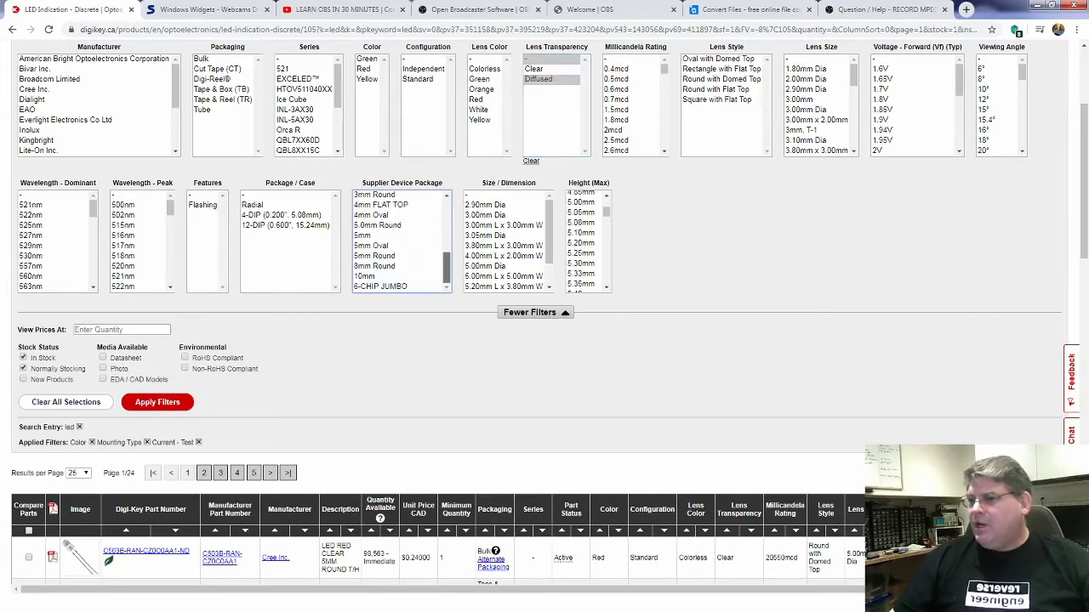
{"action": "scroll", "coordinate": [400, 243], "scroll_direction": "up", "scroll_amount": 3}
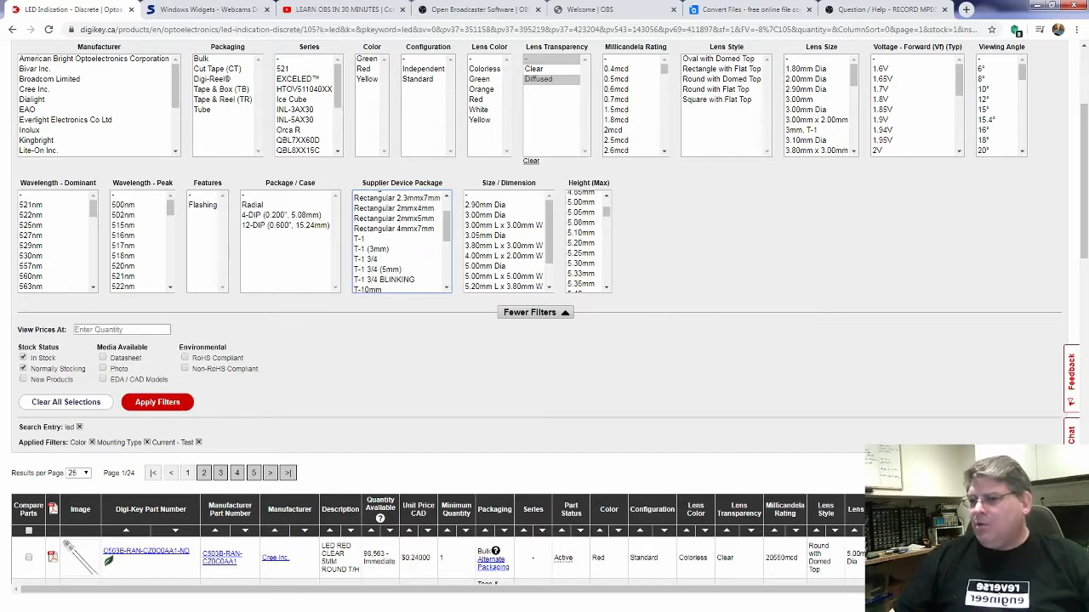
{"action": "left_click", "coordinate": [158, 401]}
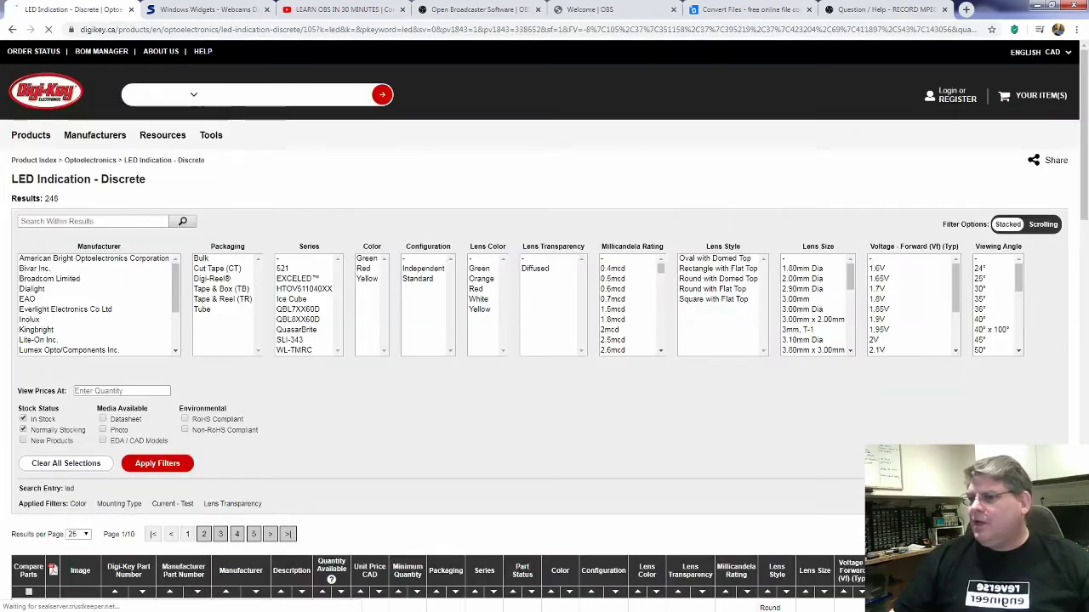
{"action": "scroll", "coordinate": [545, 341], "scroll_direction": "down", "scroll_amount": 3}
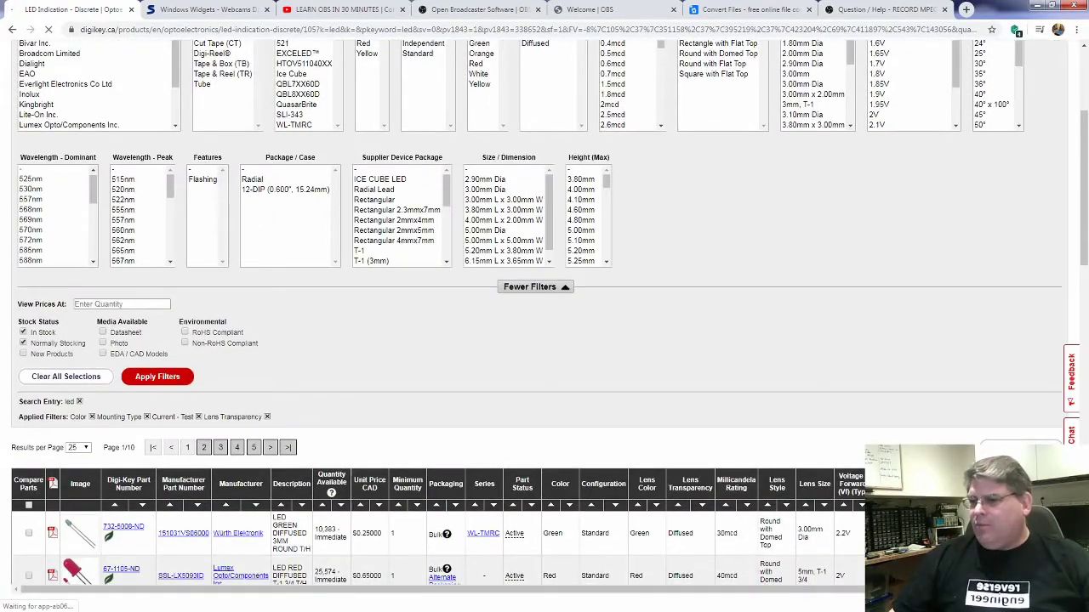
- Examine the filtered LED results, comparing price, brightness, lens size, forward voltage, wavelength and device package
{"action": "scroll", "coordinate": [545, 340], "scroll_direction": "down", "scroll_amount": 1}
{"action": "scroll", "coordinate": [544, 340], "scroll_direction": "down", "scroll_amount": 3}
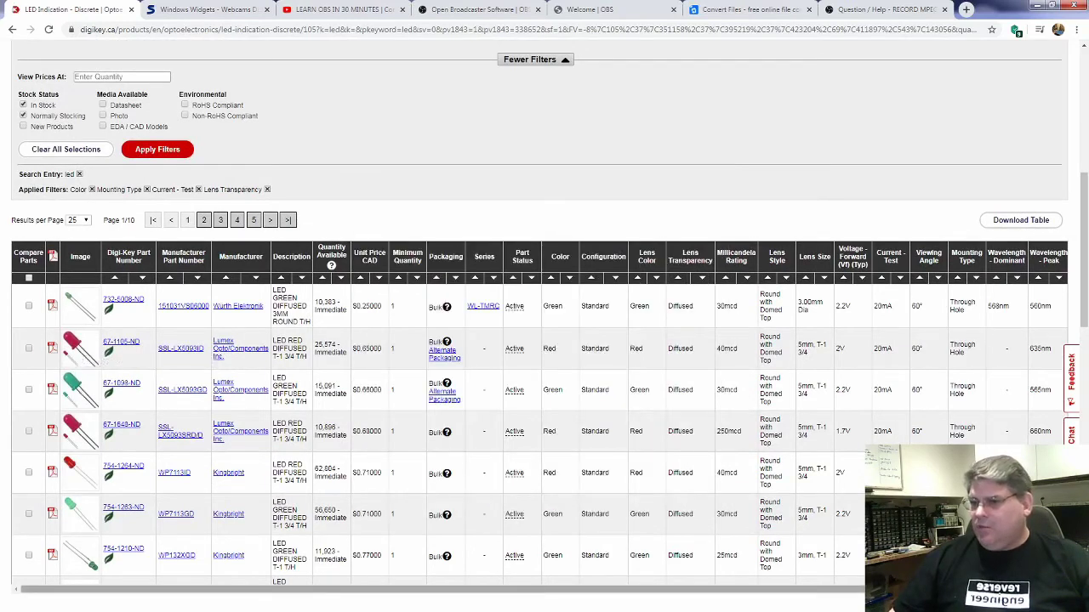
{"action": "scroll", "coordinate": [425, 425], "scroll_direction": "right", "scroll_amount": 3}
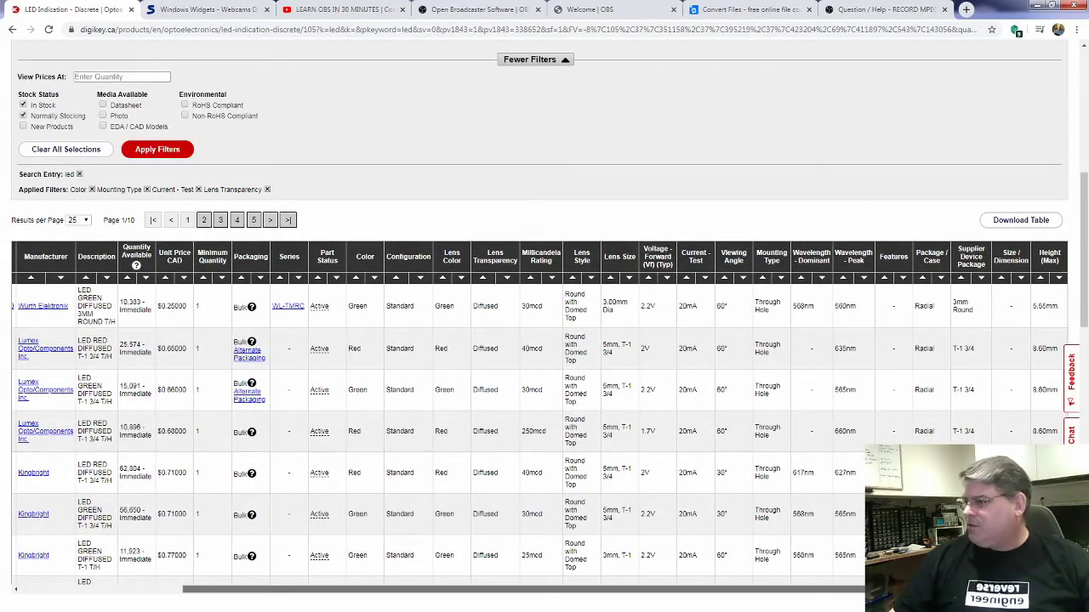
{"action": "scroll", "coordinate": [545, 417], "scroll_direction": "left", "scroll_amount": 3}
{"action": "scroll", "coordinate": [545, 417], "scroll_direction": "down", "scroll_amount": 1}
{"action": "scroll", "coordinate": [544, 417], "scroll_direction": "down", "scroll_amount": 1}
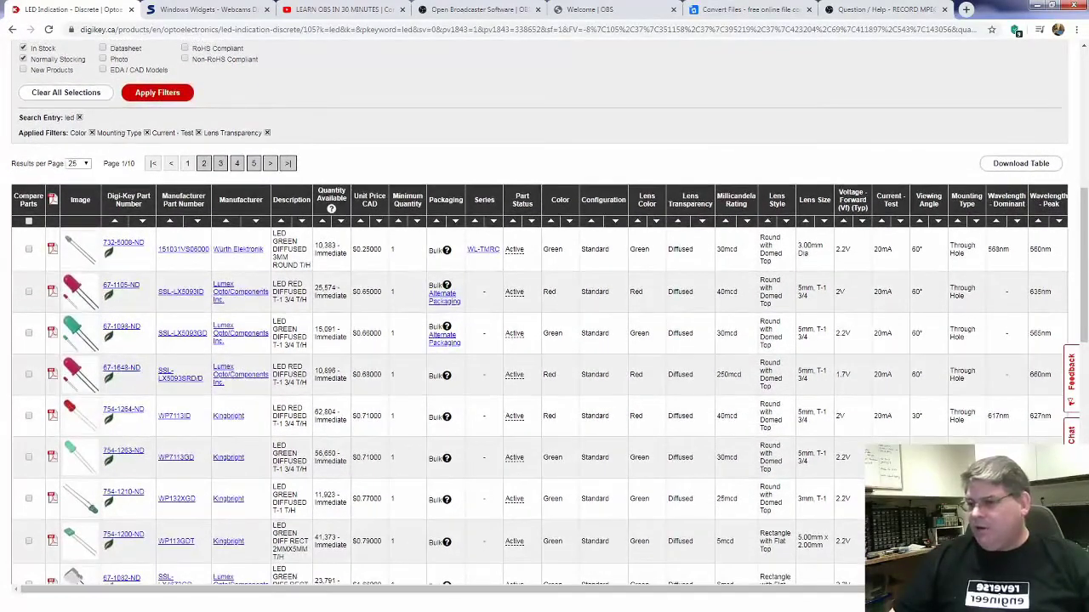
{"action": "scroll", "coordinate": [539, 388], "scroll_direction": "right", "scroll_amount": 3}
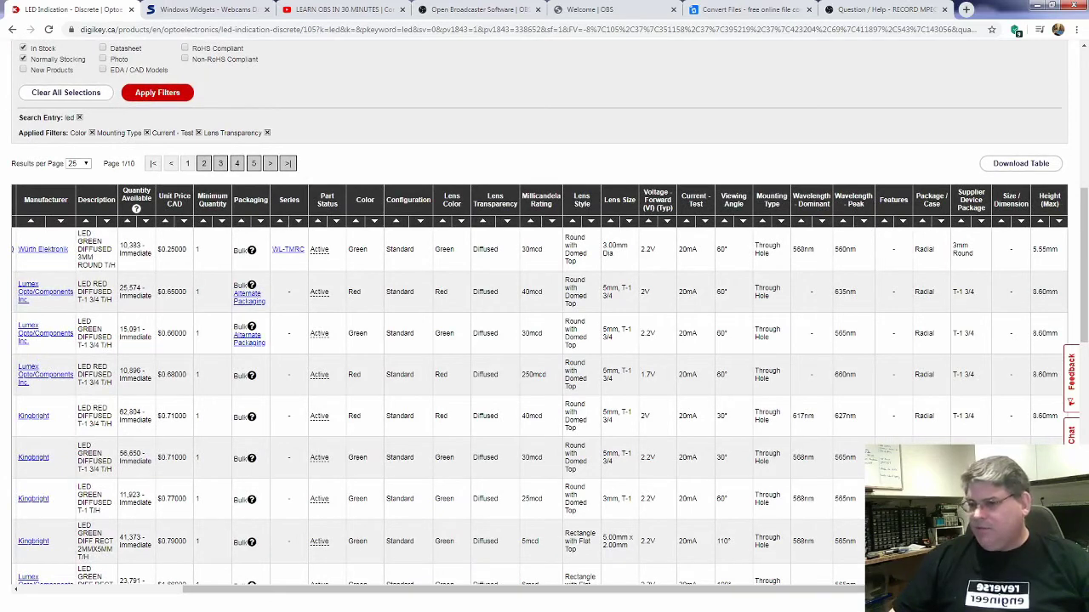
{"action": "scroll", "coordinate": [539, 389], "scroll_direction": "left", "scroll_amount": 3}
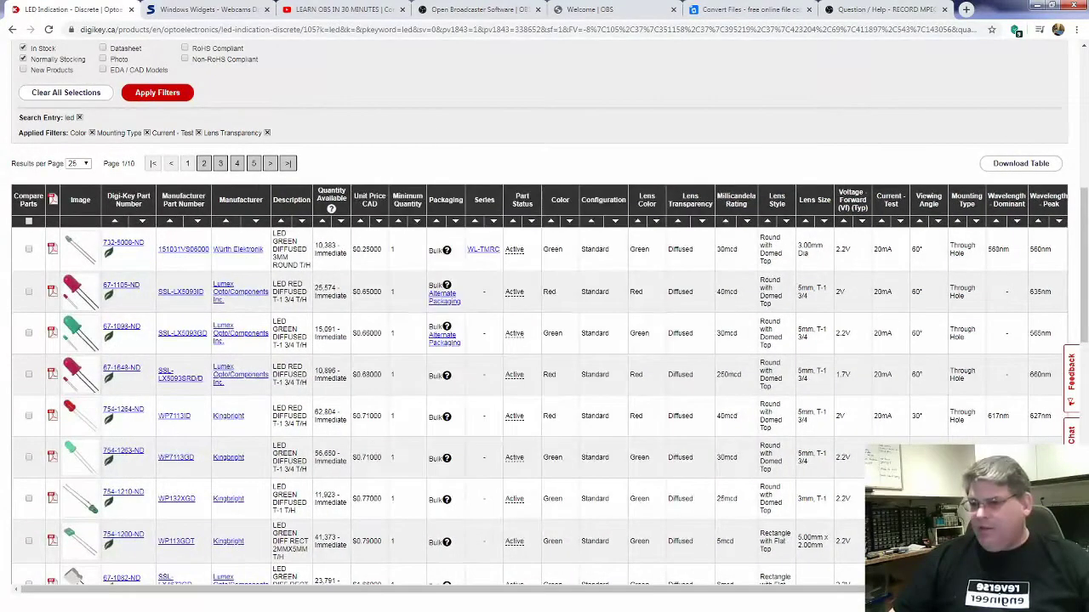
{"action": "mouse_move", "coordinate": [83, 507]}
{"action": "scroll", "coordinate": [83, 507], "scroll_direction": "down", "scroll_amount": 2}
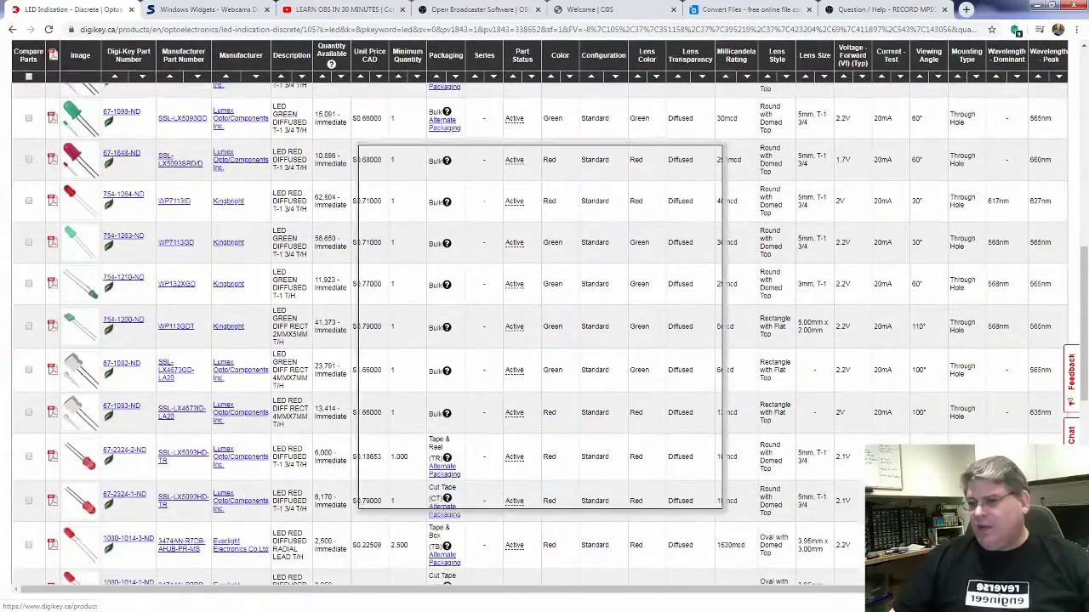
- Select the T-1 3/4 (5mm) supplier device package and apply the filter to the LED list
{"action": "scroll", "coordinate": [539, 340], "scroll_direction": "up", "scroll_amount": 1}
{"action": "scroll", "coordinate": [539, 340], "scroll_direction": "up", "scroll_amount": 4}
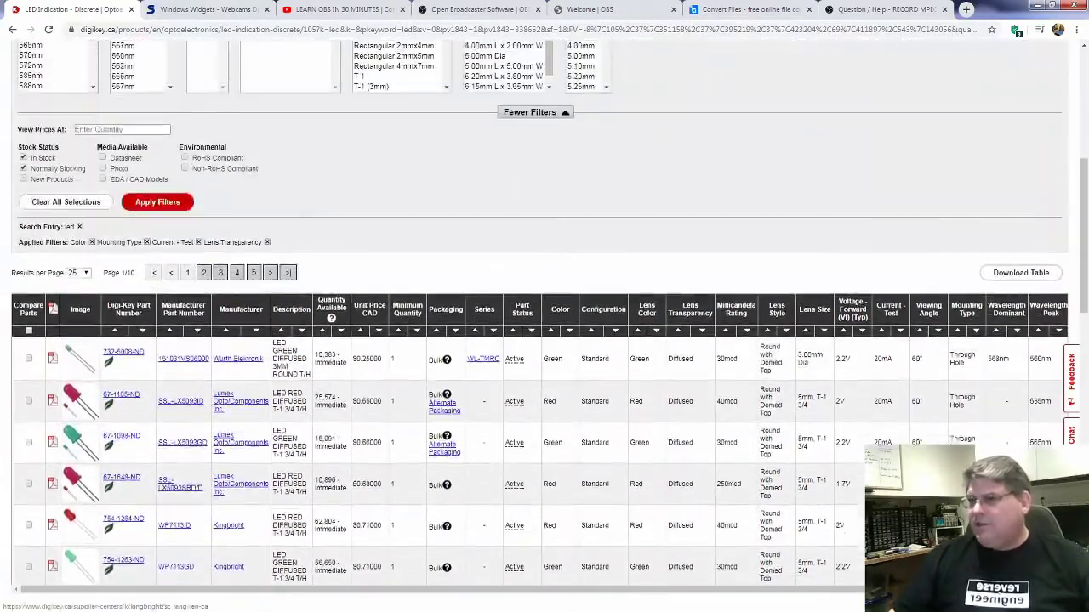
{"action": "left_click_drag", "start_coordinate": [446, 80], "coordinate": [446, 108]}
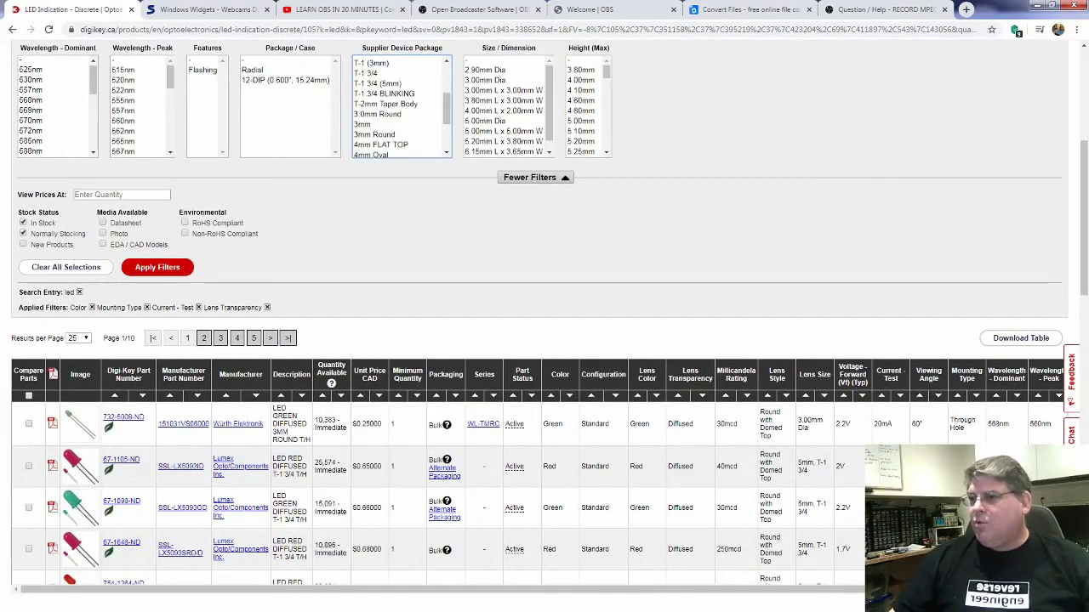
{"action": "left_click", "coordinate": [377, 83]}
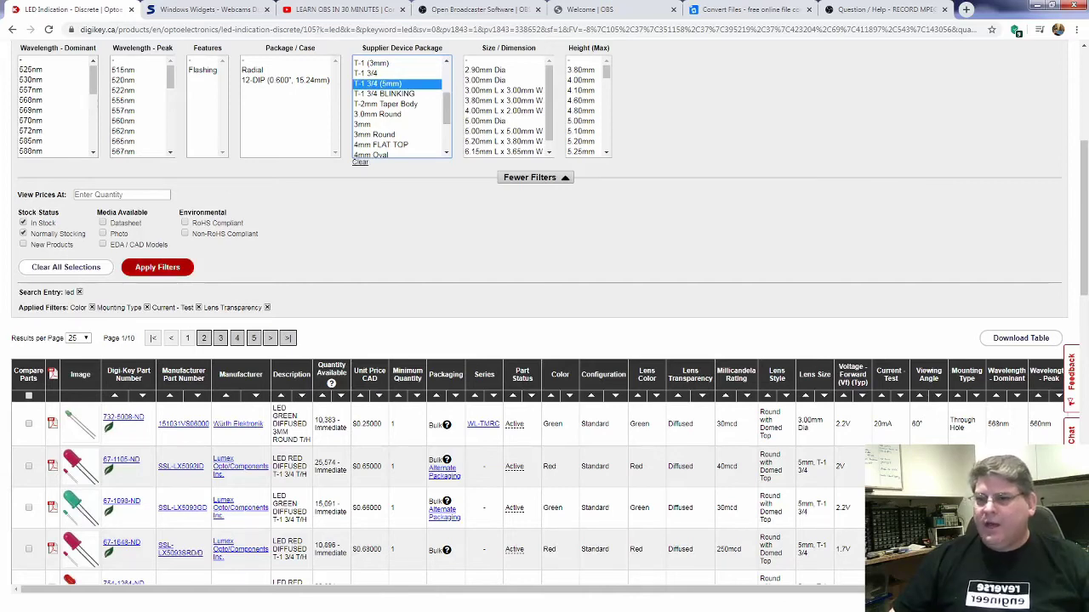
{"action": "left_click", "coordinate": [129, 265]}
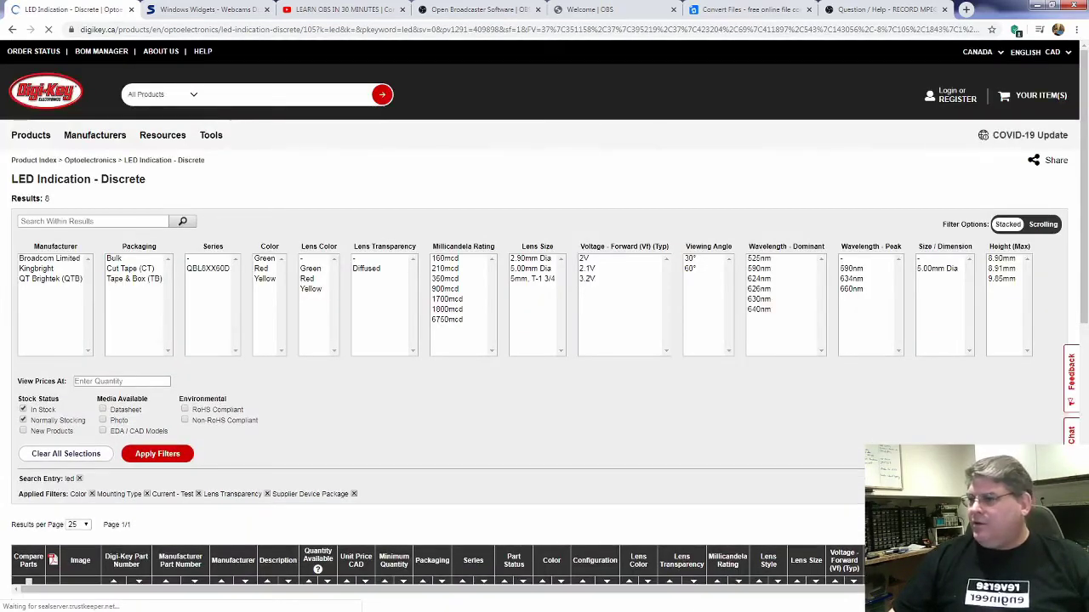
- Limit the typical forward voltage to 2V and 2.1V and apply the filter to the LED list
{"action": "scroll", "coordinate": [544, 329], "scroll_direction": "down", "scroll_amount": 1}
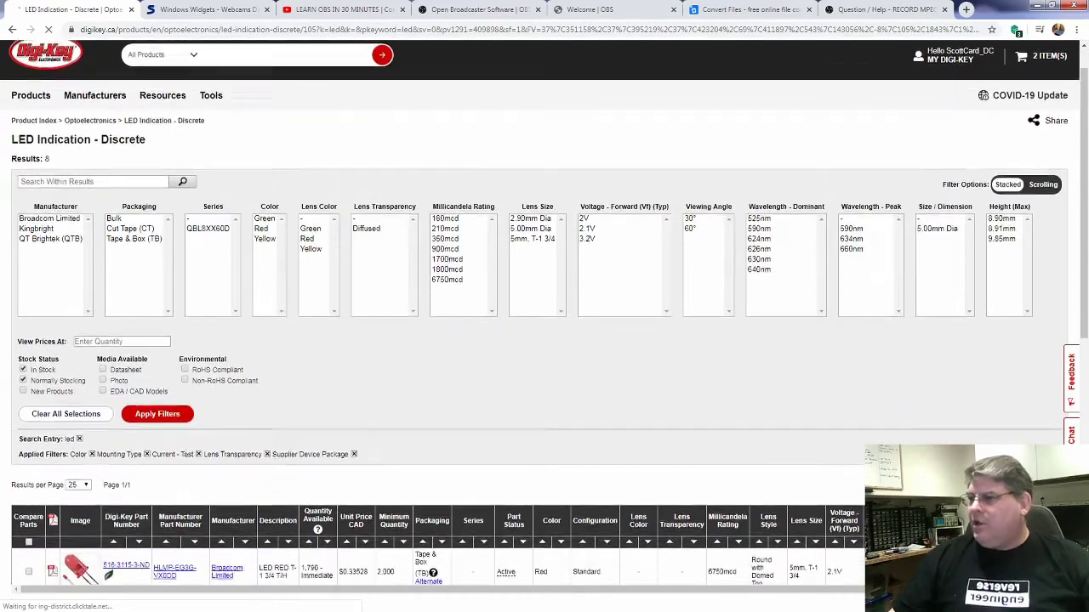
{"action": "scroll", "coordinate": [544, 329], "scroll_direction": "down", "scroll_amount": 1}
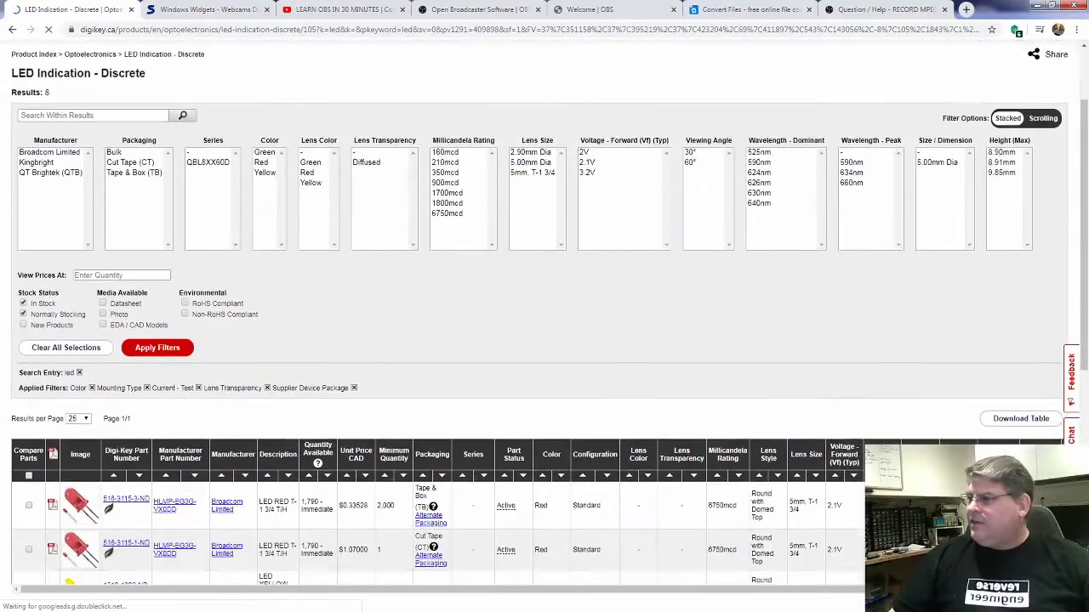
{"action": "scroll", "coordinate": [545, 329], "scroll_direction": "down", "scroll_amount": 1}
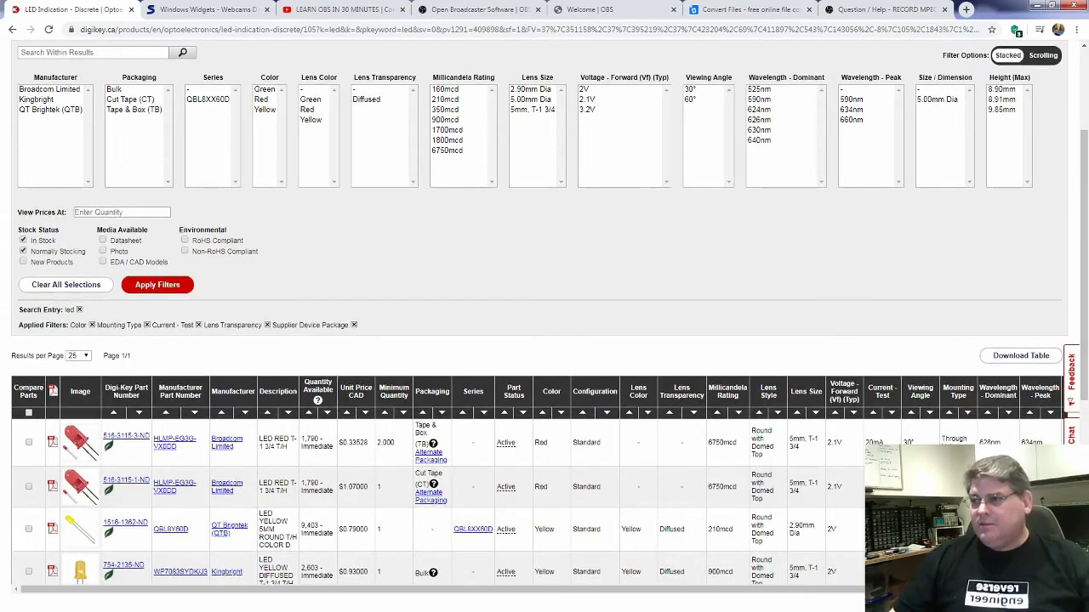
{"action": "left_click_drag", "start_coordinate": [595, 89], "coordinate": [596, 99]}
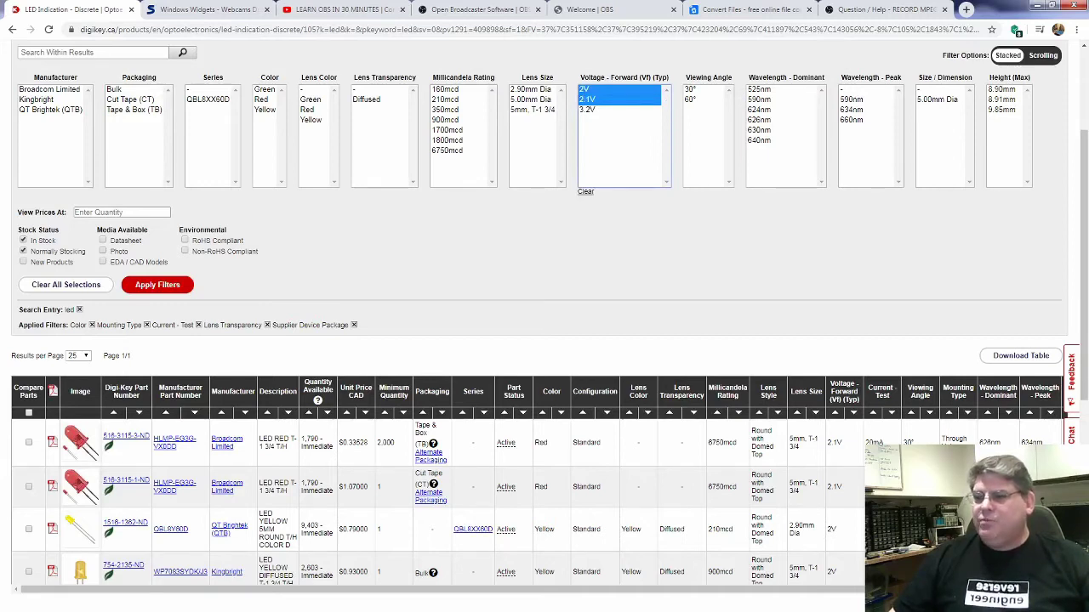
{"action": "left_click", "coordinate": [157, 284]}
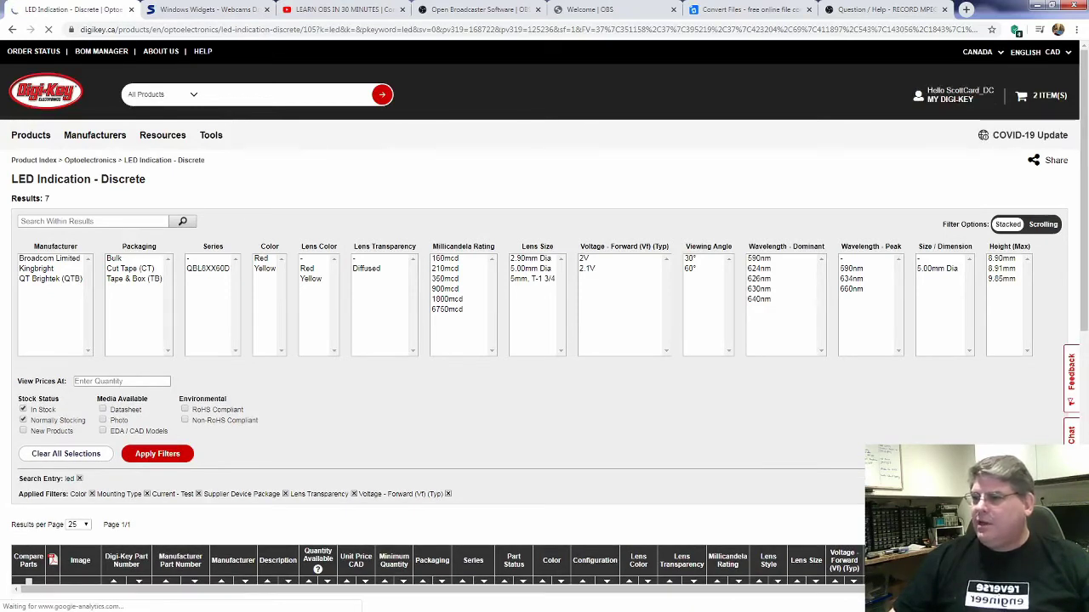
- Review the filtered LEDs and remove the Current - Test filter to widen the selection
{"action": "scroll", "coordinate": [545, 340], "scroll_direction": "down", "scroll_amount": 3}
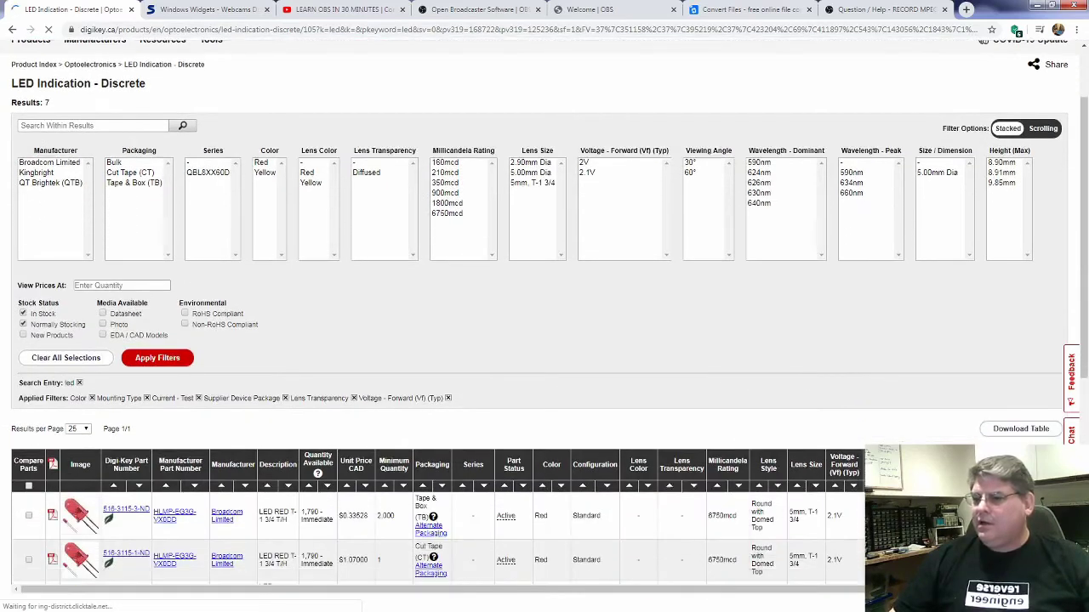
{"action": "scroll", "coordinate": [545, 340], "scroll_direction": "down", "scroll_amount": 5}
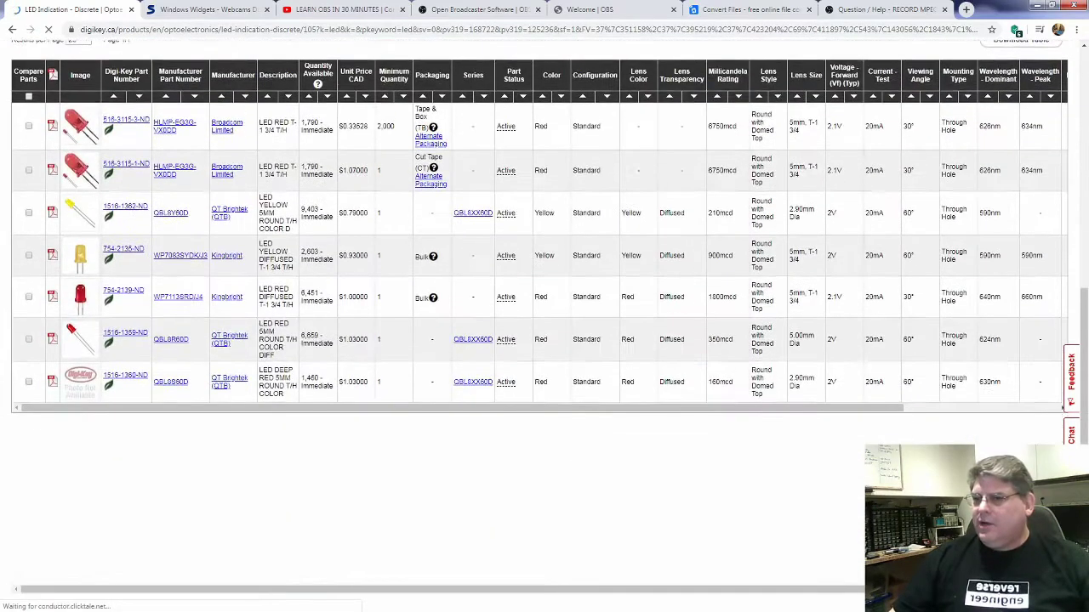
{"action": "scroll", "coordinate": [1063, 421], "scroll_direction": "up", "scroll_amount": 2}
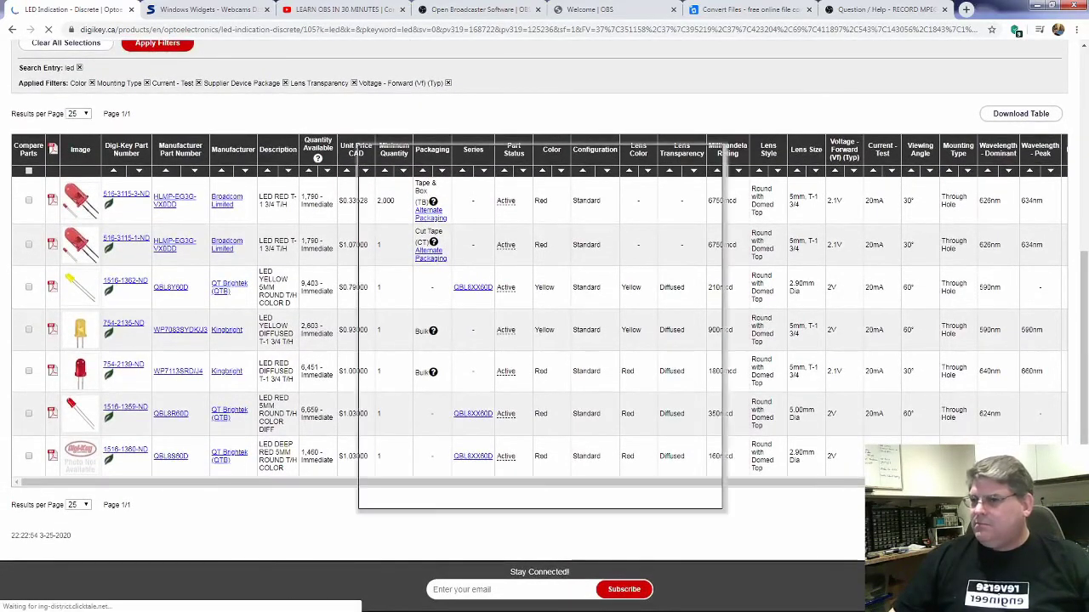
{"action": "scroll", "coordinate": [545, 323], "scroll_direction": "up", "scroll_amount": 2}
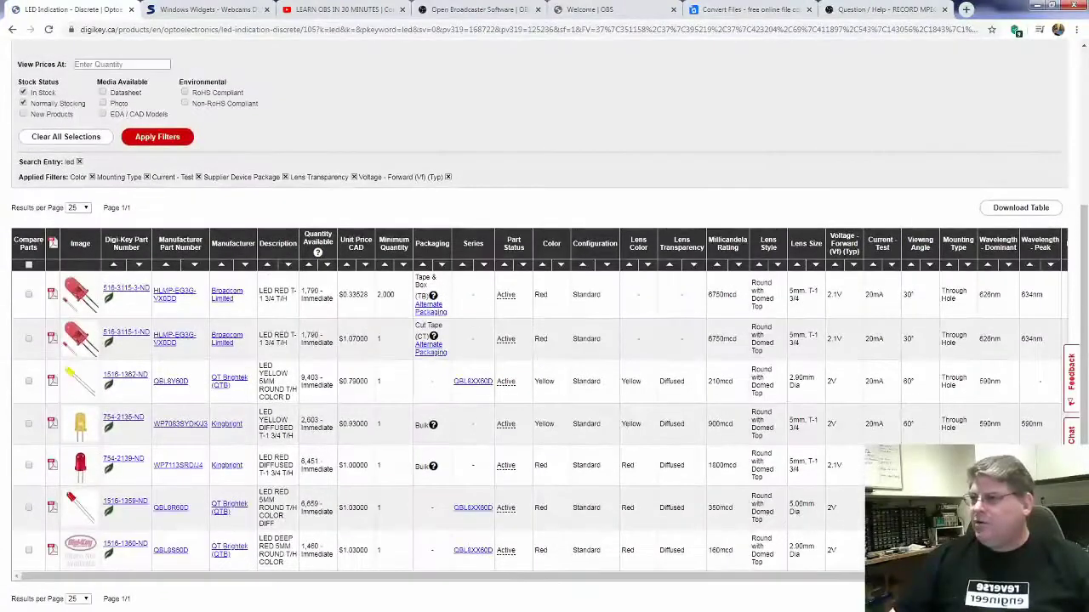
{"action": "scroll", "coordinate": [545, 323], "scroll_direction": "up", "scroll_amount": 3}
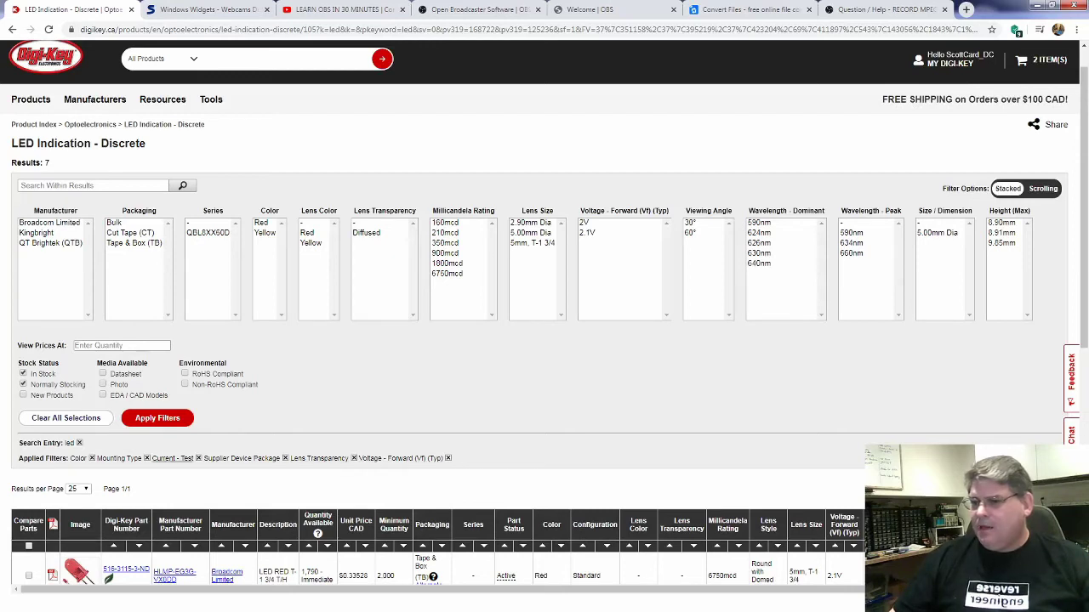
{"action": "left_click", "coordinate": [198, 459]}
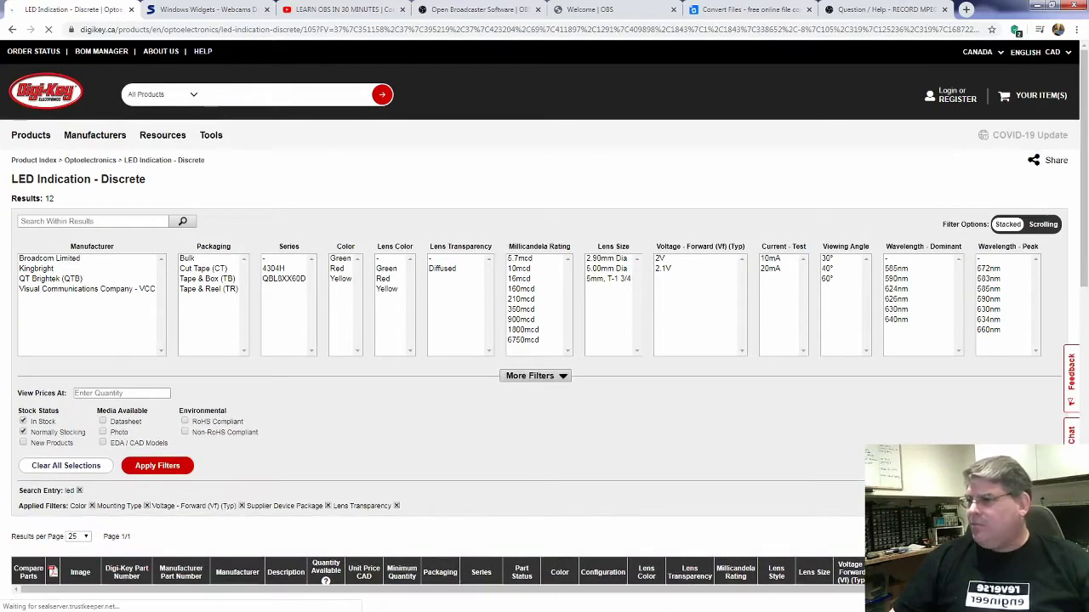
- Filter the LEDs to the manufacturer Visual Communications Company - VCC and review its green, yellow and red parts
{"action": "scroll", "coordinate": [545, 341], "scroll_direction": "down", "scroll_amount": 2}
{"action": "scroll", "coordinate": [544, 340], "scroll_direction": "down", "scroll_amount": 5}
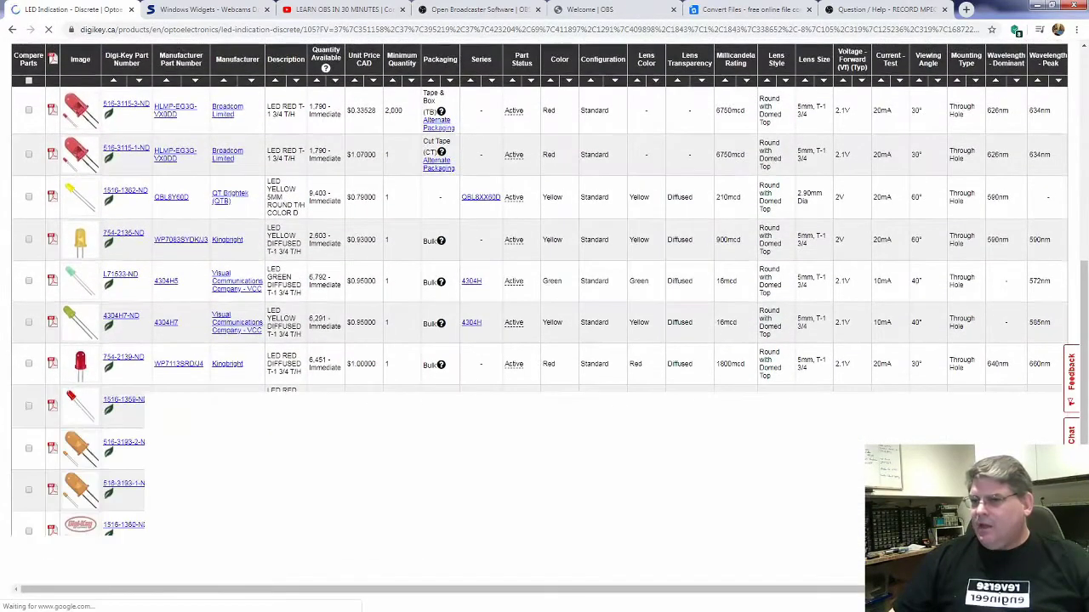
{"action": "scroll", "coordinate": [544, 340], "scroll_direction": "up", "scroll_amount": 3}
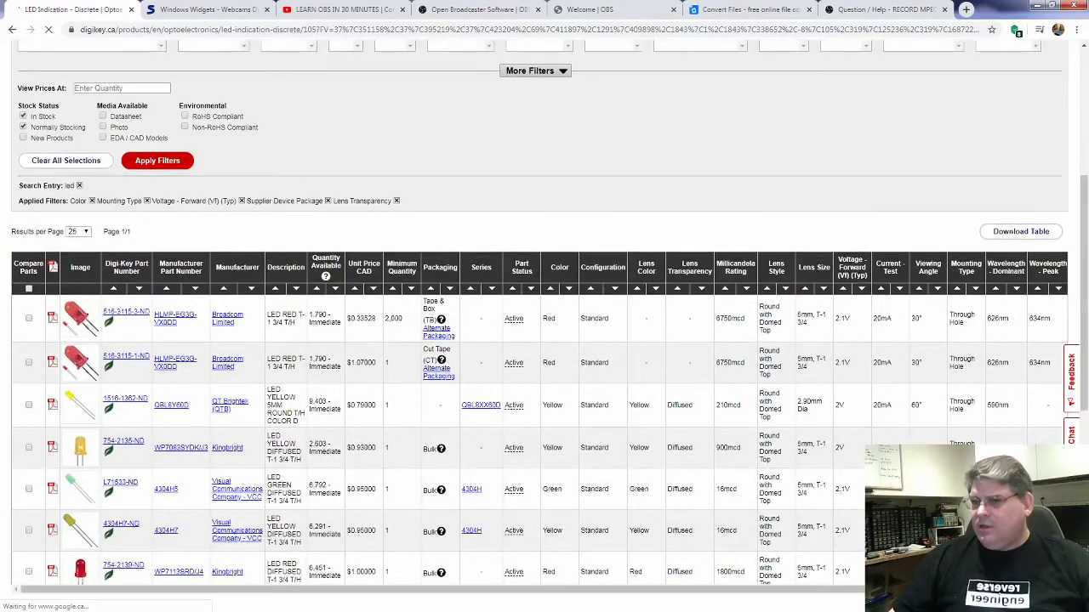
{"action": "scroll", "coordinate": [544, 340], "scroll_direction": "down", "scroll_amount": 1}
{"action": "scroll", "coordinate": [545, 340], "scroll_direction": "down", "scroll_amount": 2}
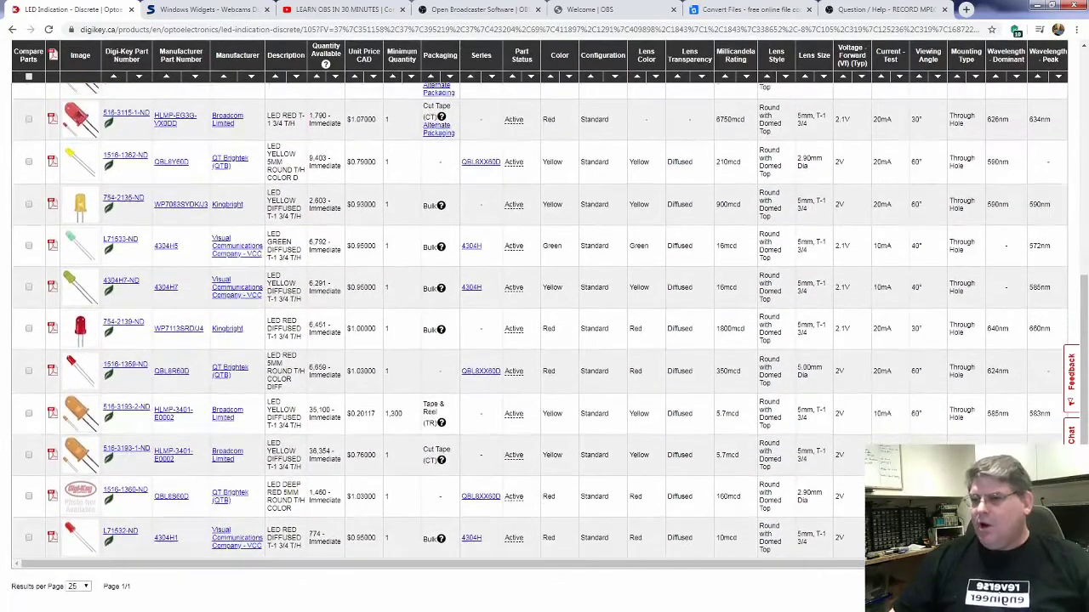
{"action": "scroll", "coordinate": [545, 340], "scroll_direction": "up", "scroll_amount": 1}
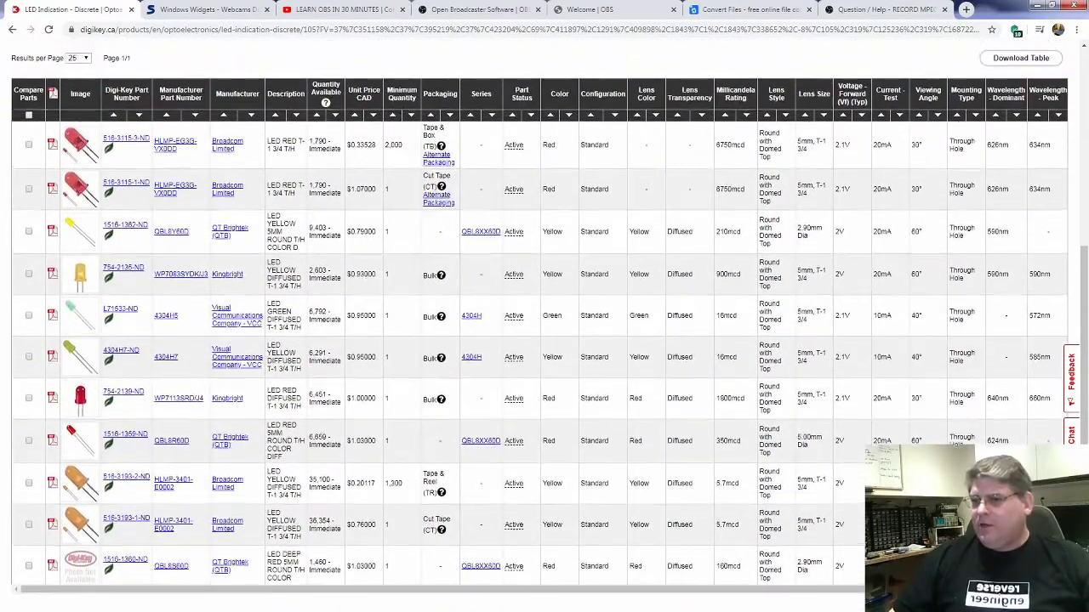
{"action": "scroll", "coordinate": [238, 353], "scroll_direction": "up", "scroll_amount": 2}
{"action": "scroll", "coordinate": [237, 353], "scroll_direction": "up", "scroll_amount": 4}
{"action": "scroll", "coordinate": [238, 353], "scroll_direction": "up", "scroll_amount": 7}
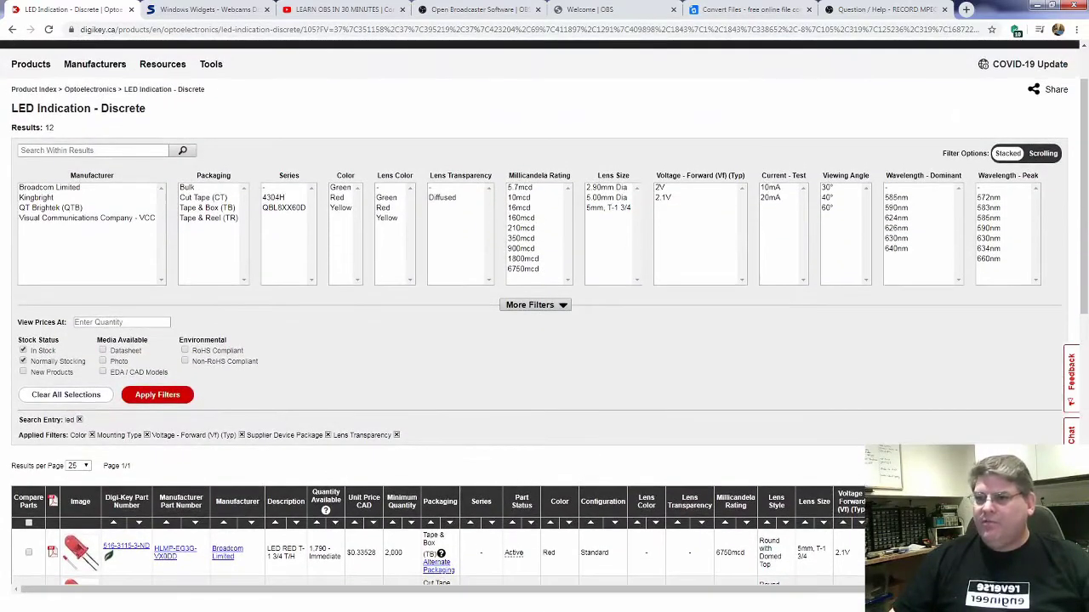
{"action": "left_click", "coordinate": [87, 218]}
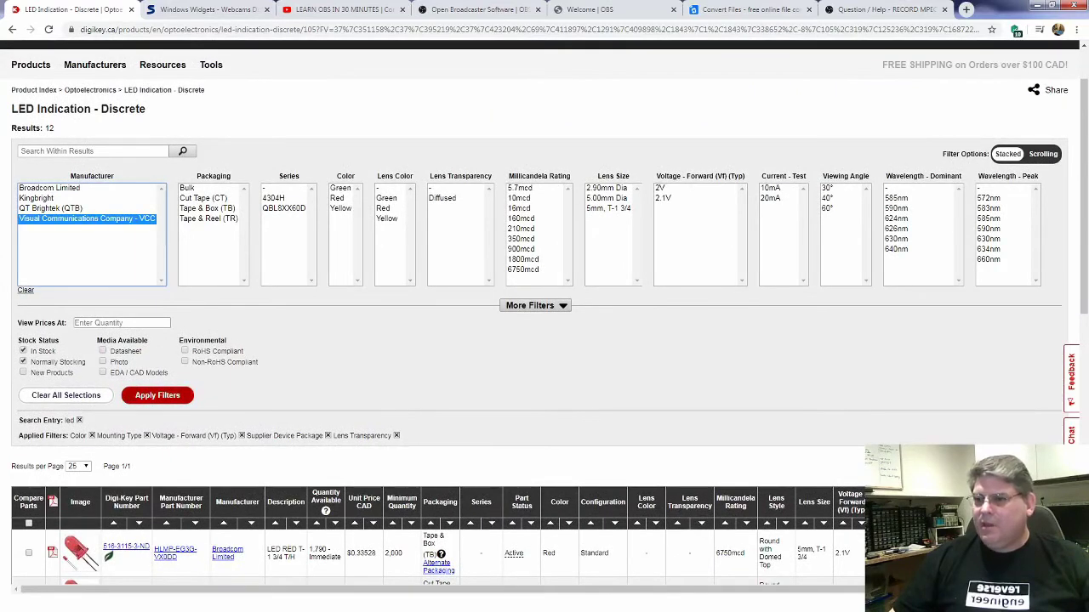
{"action": "left_click", "coordinate": [157, 396]}
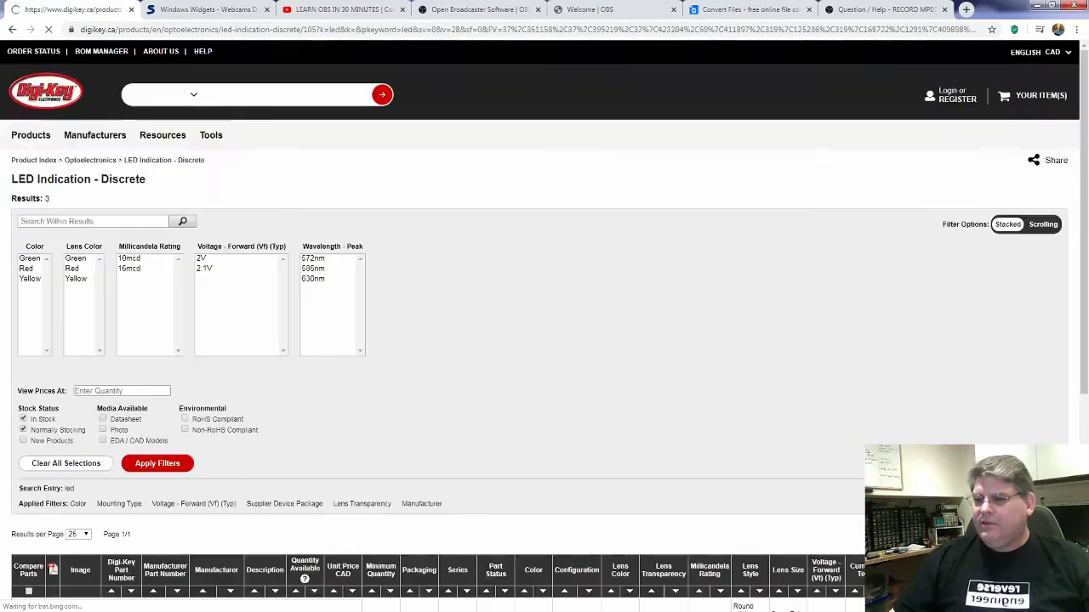
{"action": "scroll", "coordinate": [545, 340], "scroll_direction": "down", "scroll_amount": 3}
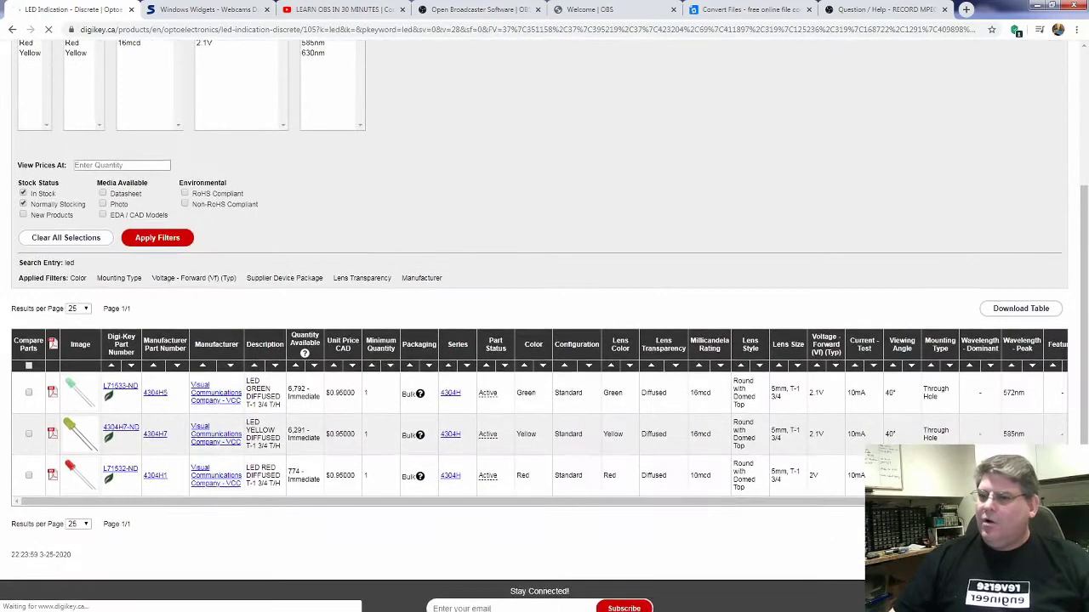
{"action": "mouse_move", "coordinate": [72, 472]}
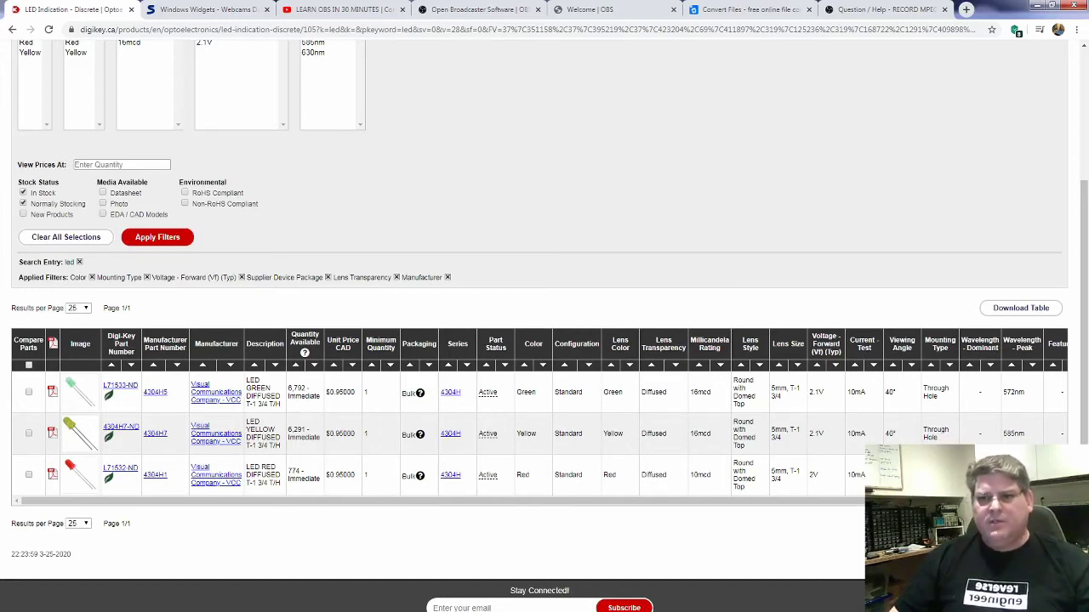
- Search all products for the microcontroller pic18f27k22
{"action": "scroll", "coordinate": [544, 323], "scroll_direction": "up", "scroll_amount": 3}
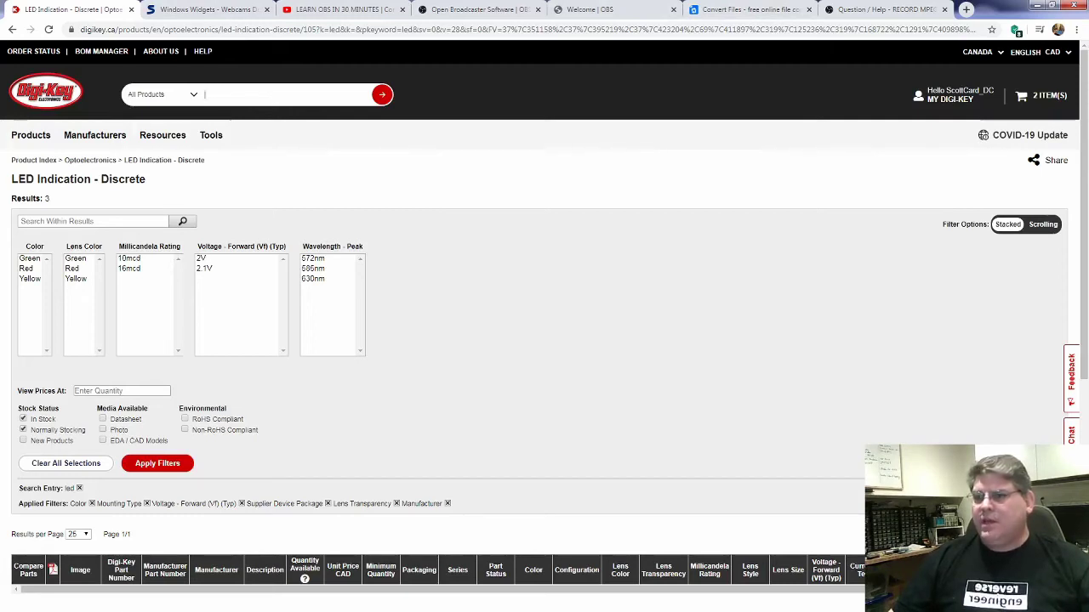
{"action": "type", "text": "pic"}
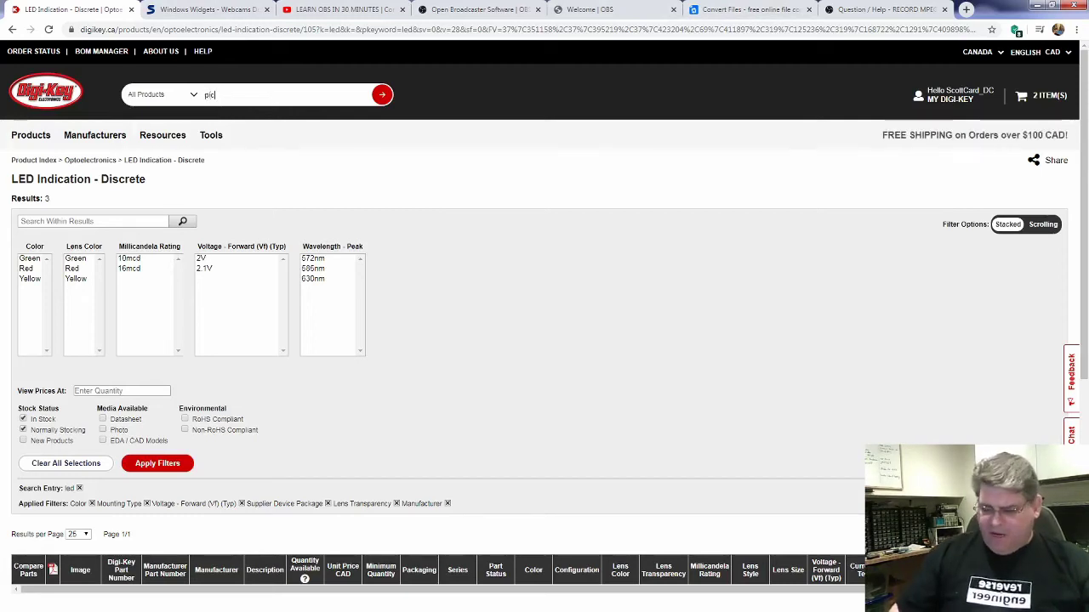
{"action": "type", "text": "16f27k22"}
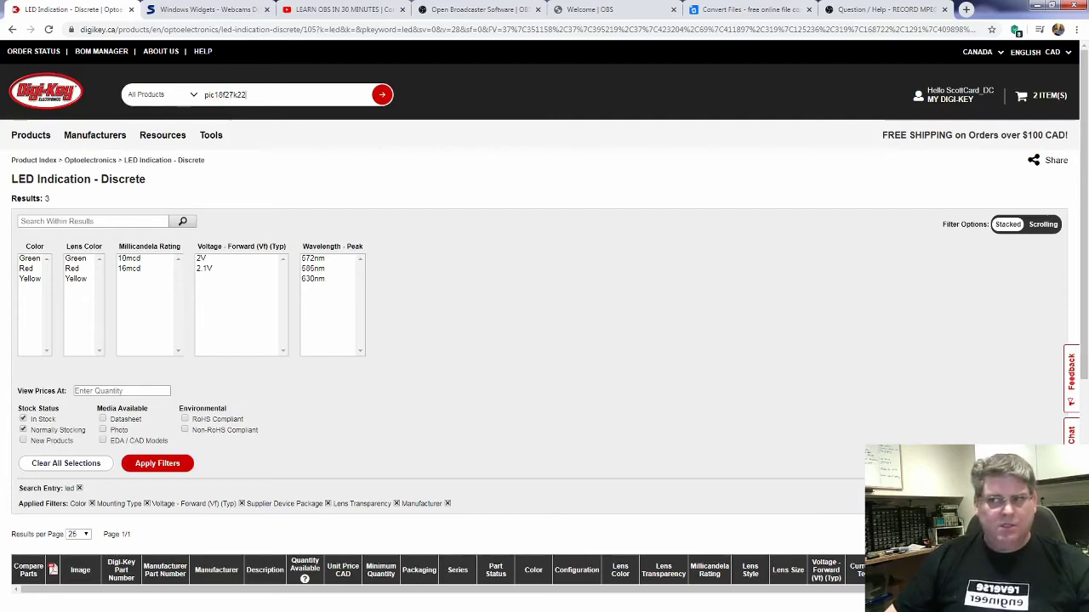
- Search all products for the microcontroller pic18f27k42
{"action": "key", "text": "ctrl+a"}
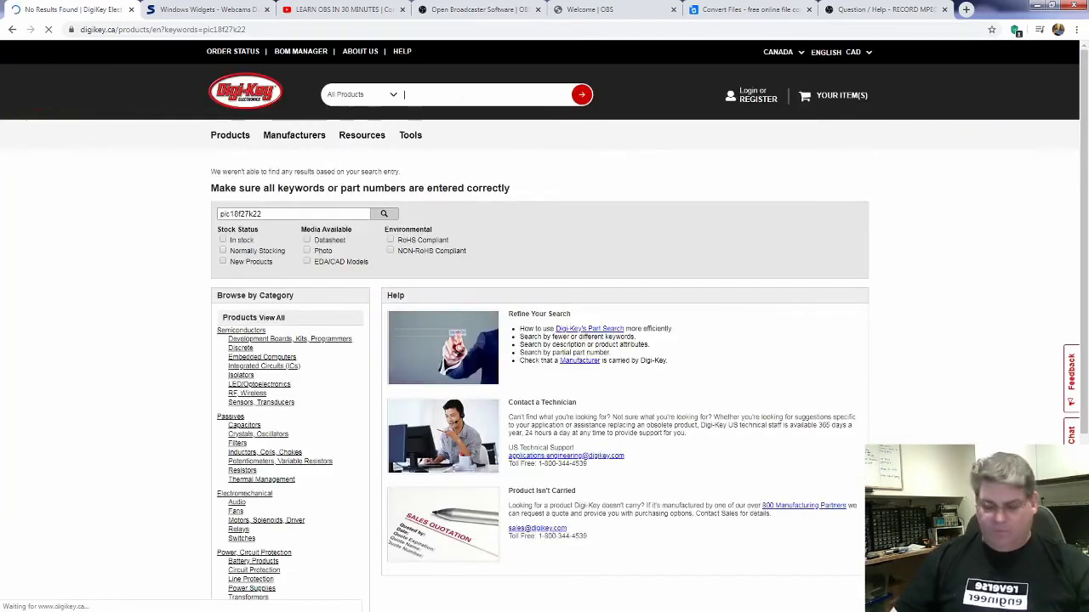
{"action": "type", "text": "pic18f27"}
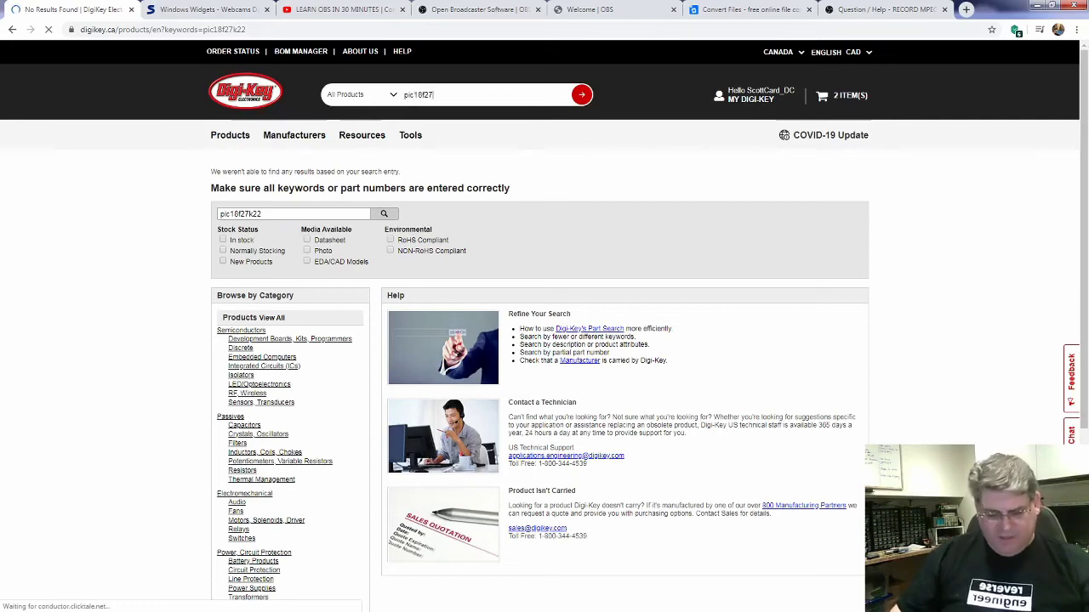
{"action": "type", "text": "k"}
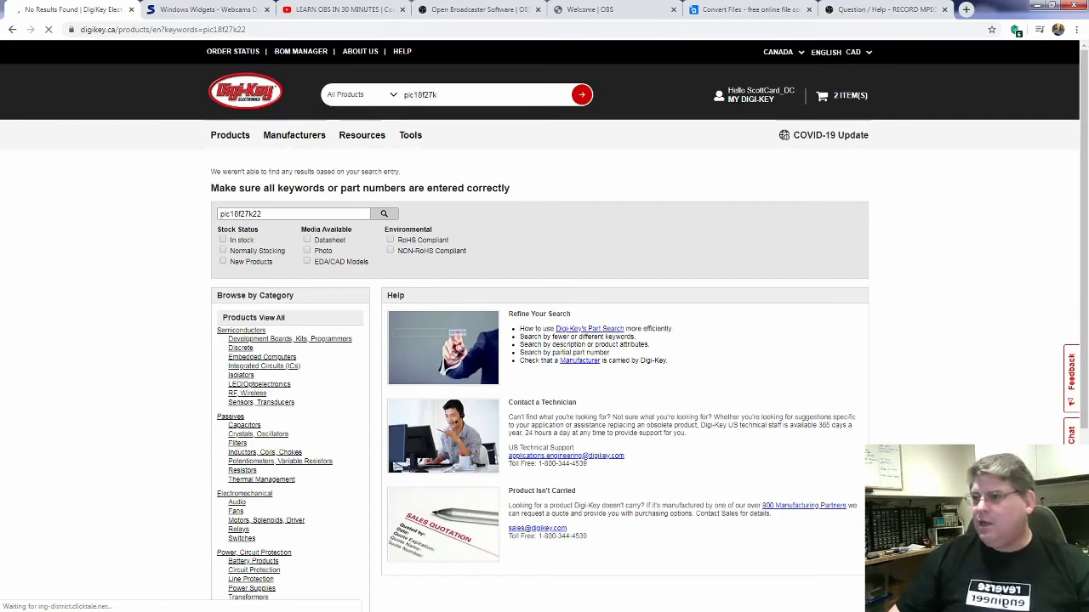
{"action": "type", "text": "42"}
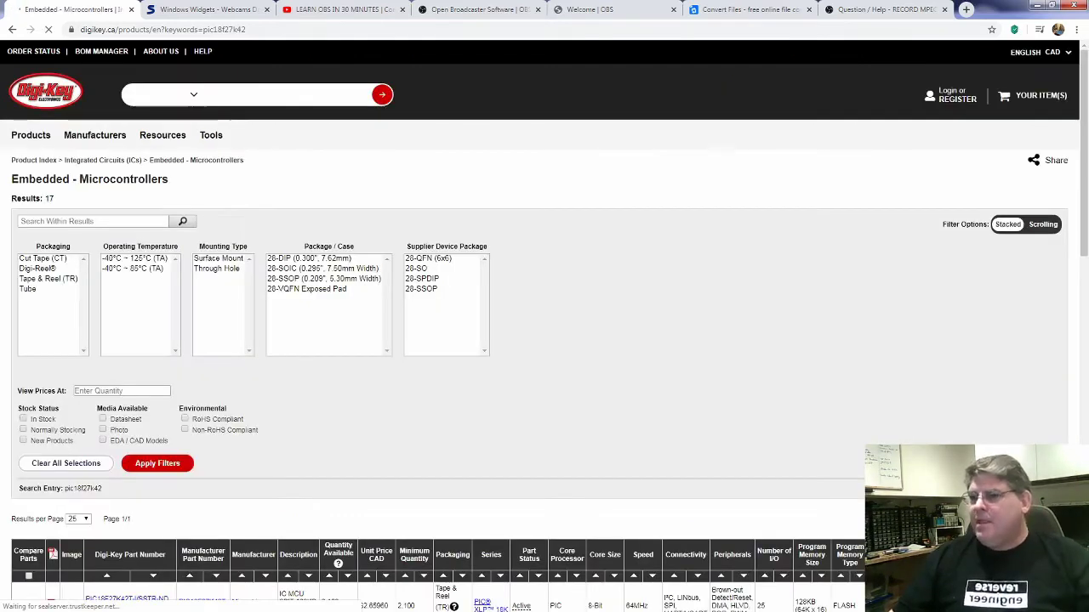
- Filter the microcontrollers to Through Hole parts that are In Stock and Normally Stocking, and review the remaining parts
{"action": "scroll", "coordinate": [545, 323], "scroll_direction": "down", "scroll_amount": 1}
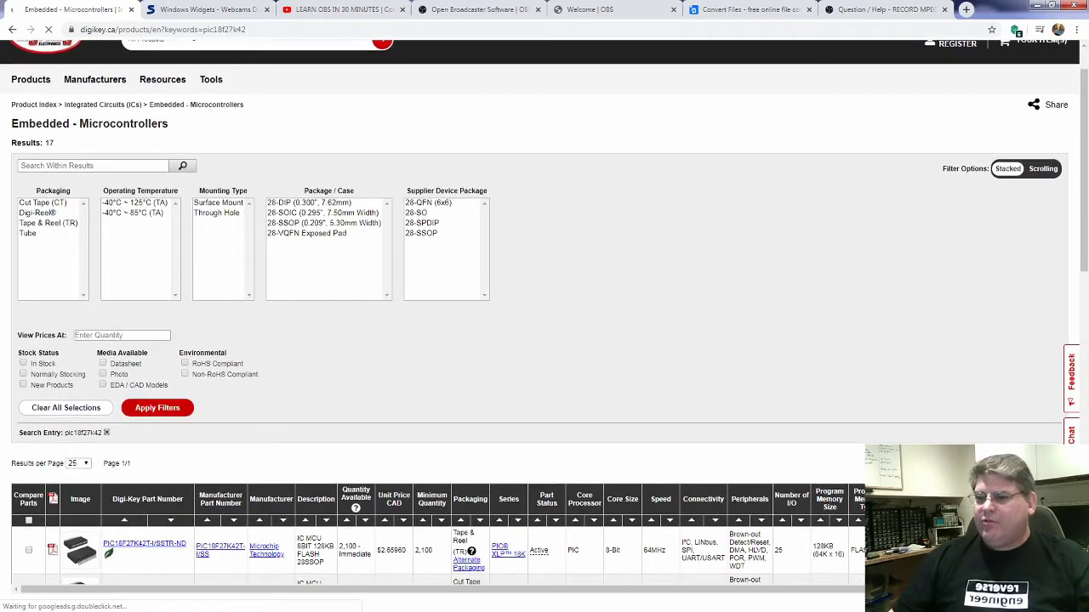
{"action": "scroll", "coordinate": [544, 324], "scroll_direction": "down", "scroll_amount": 1}
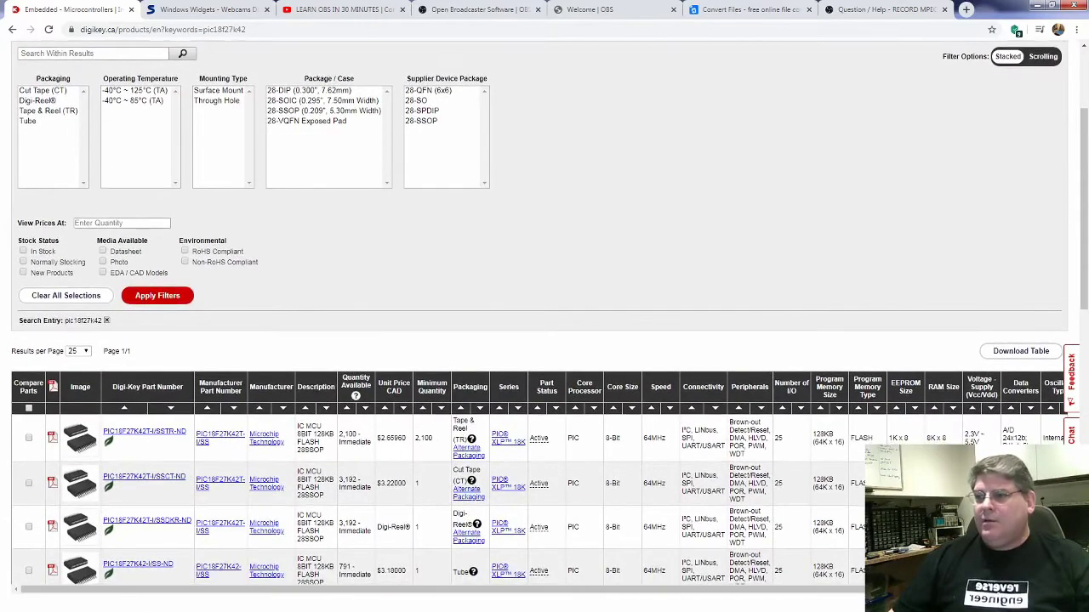
{"action": "left_click", "coordinate": [217, 100]}
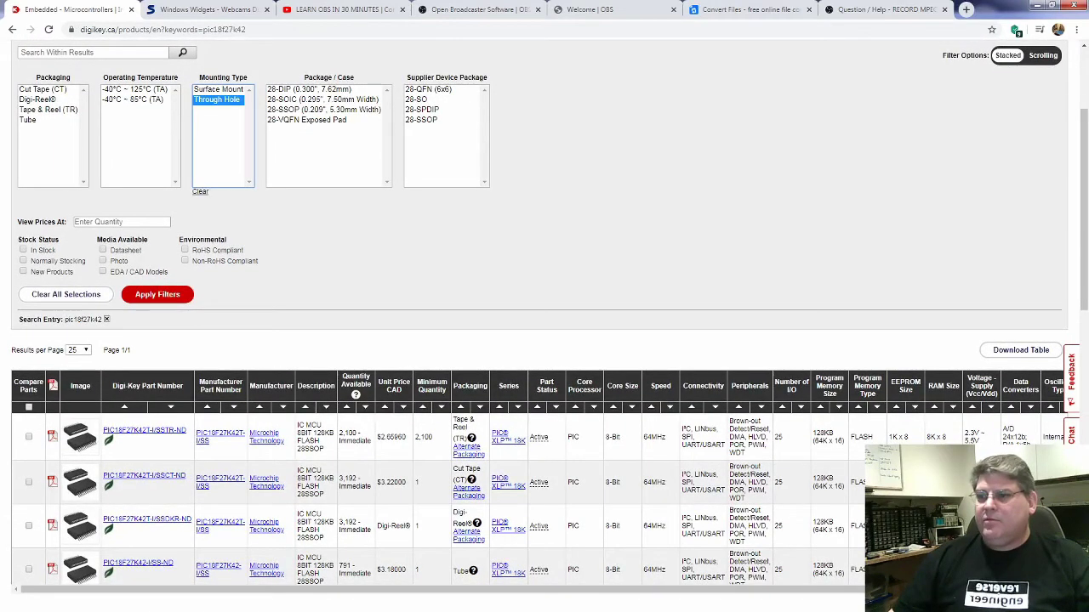
{"action": "left_click", "coordinate": [24, 261]}
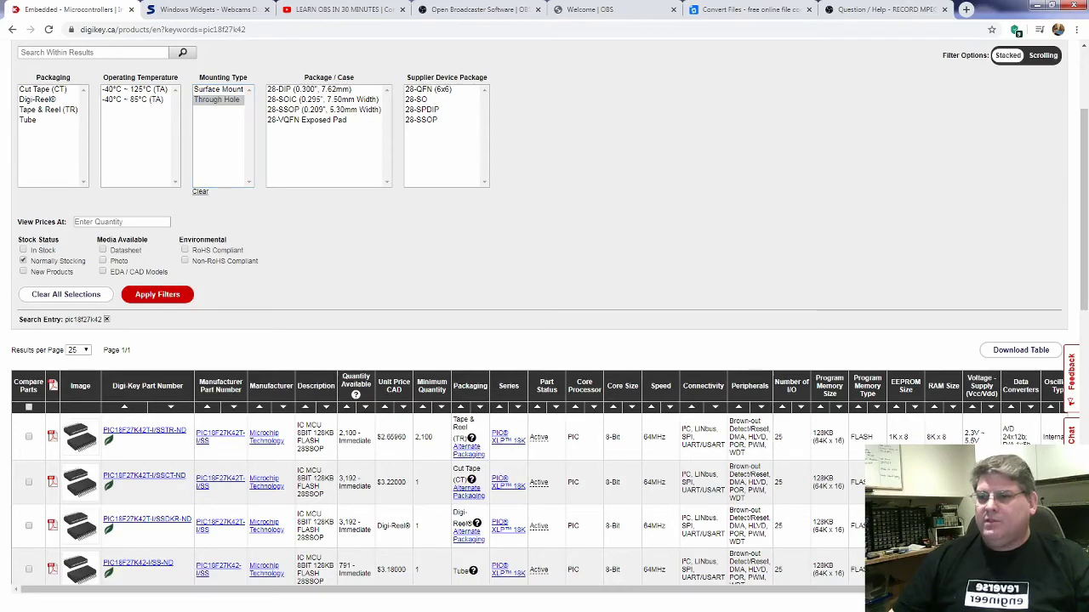
{"action": "left_click", "coordinate": [157, 295]}
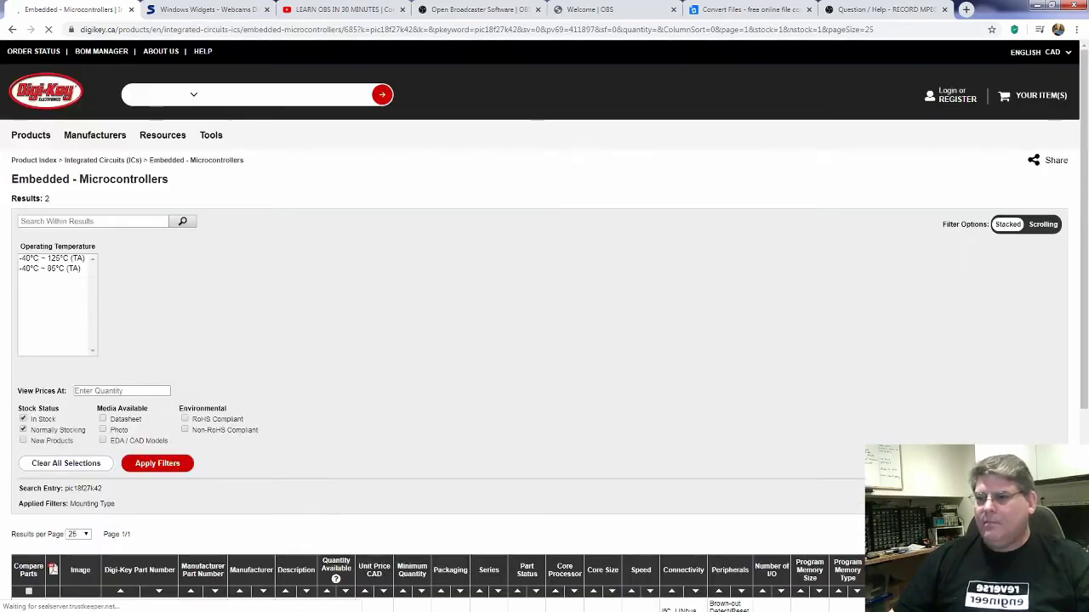
{"action": "scroll", "coordinate": [545, 340], "scroll_direction": "down", "scroll_amount": 3}
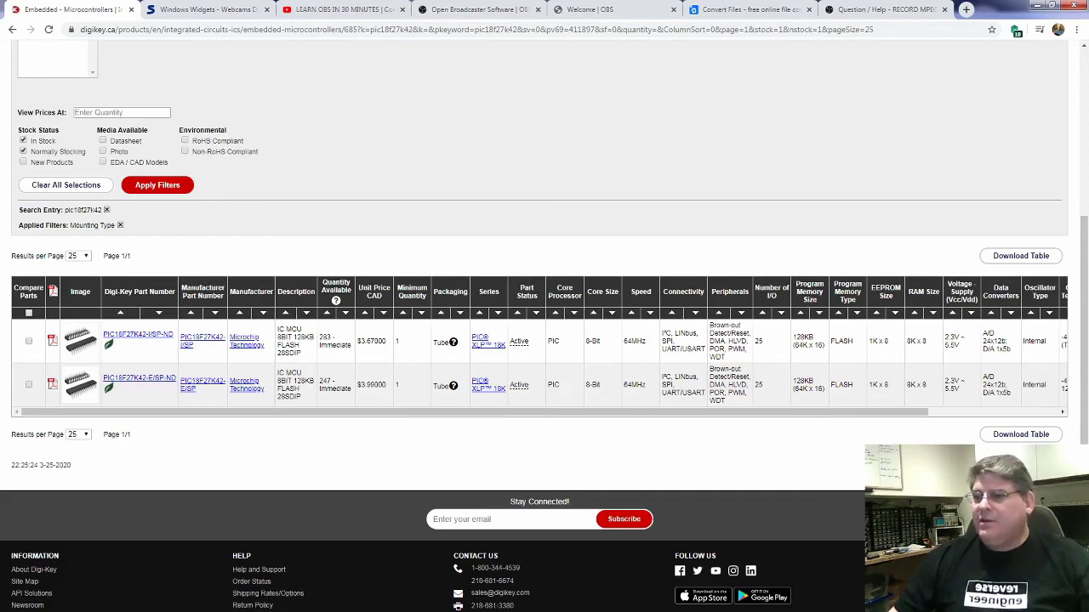
{"action": "scroll", "coordinate": [544, 341], "scroll_direction": "up", "scroll_amount": 1}
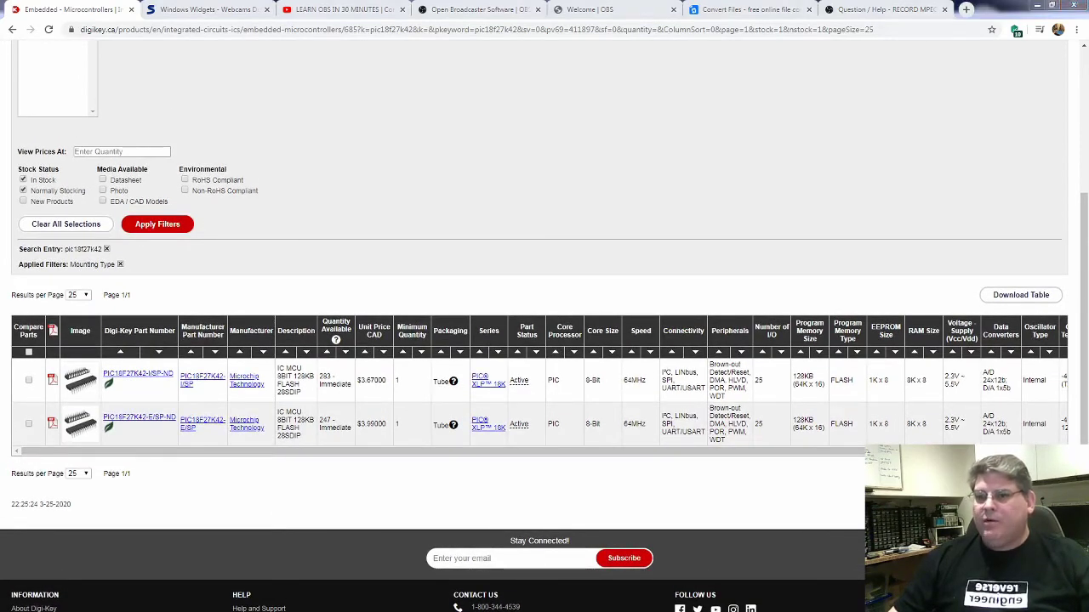
- Switch to Proteus, open the Processor sheet of the schematic and check the part number of microcontroller U8
{"action": "key", "text": "alt+Tab"}
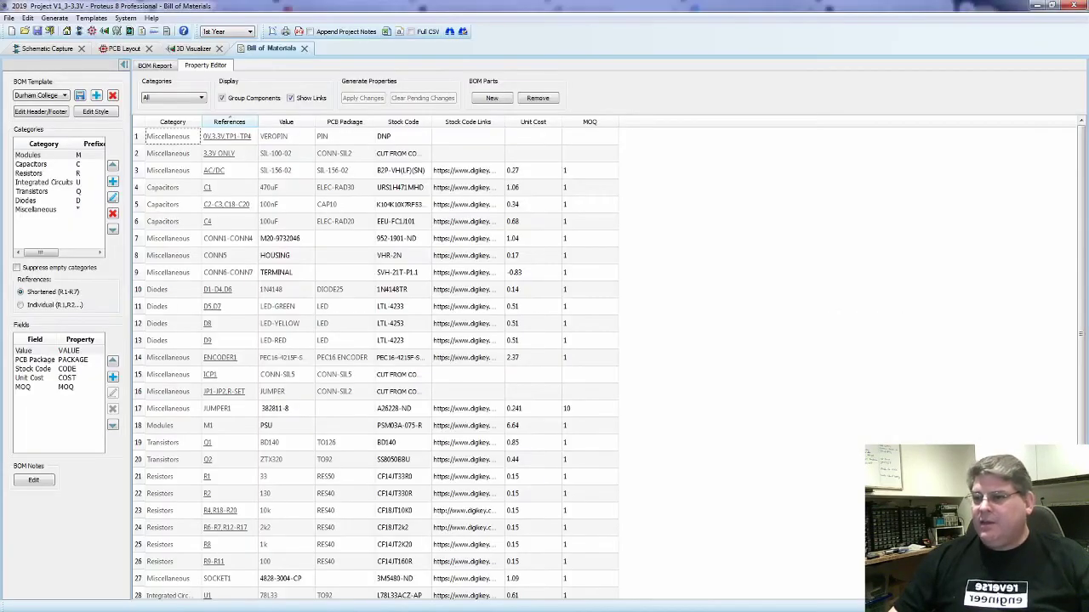
{"action": "left_click", "coordinate": [47, 47]}
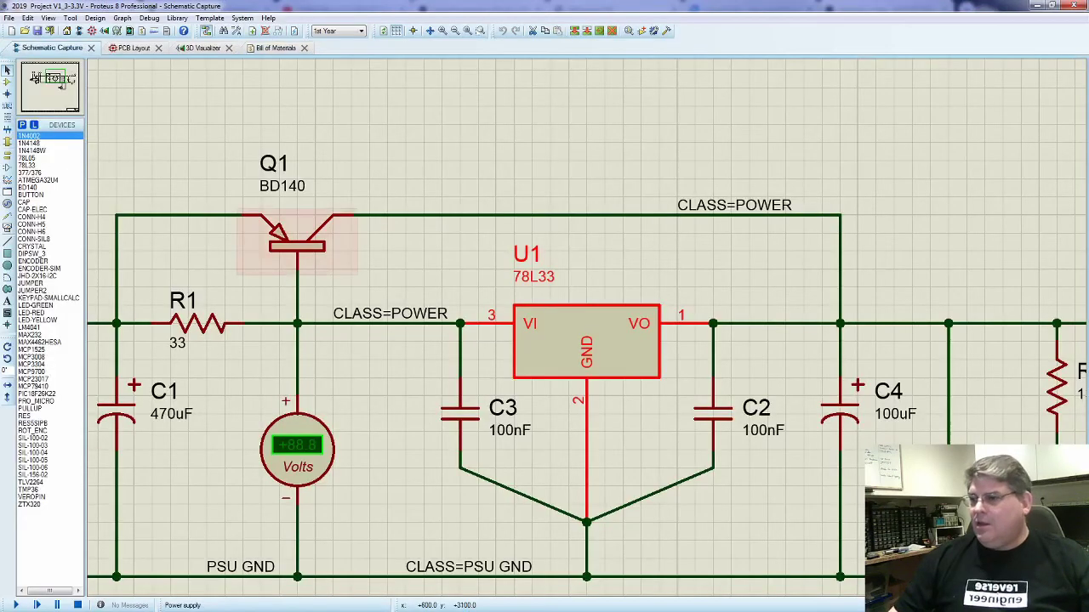
{"action": "right_click", "coordinate": [450, 175]}
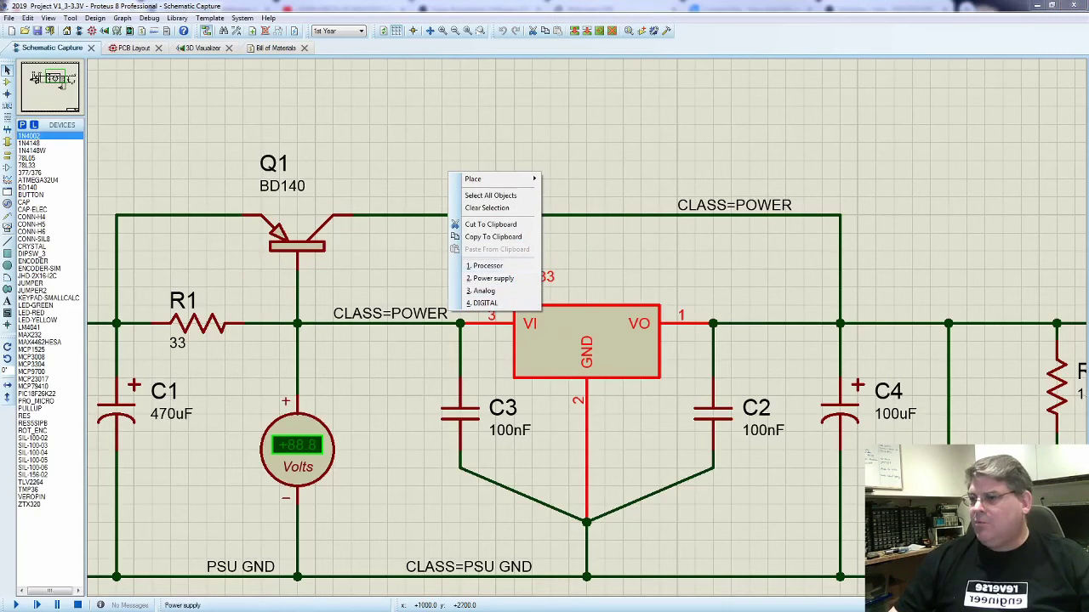
{"action": "left_click", "coordinate": [488, 266]}
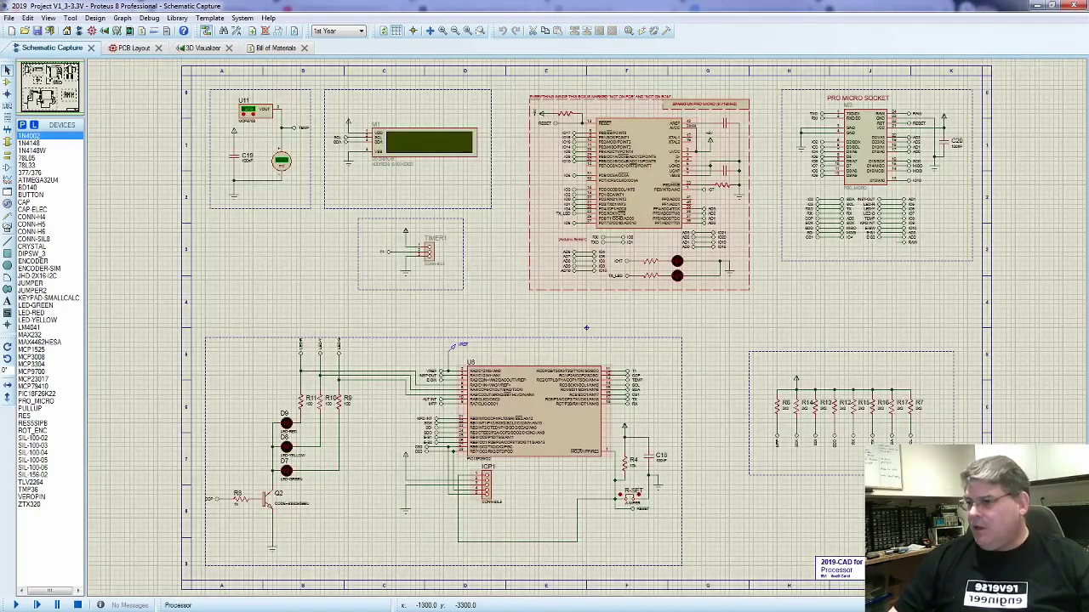
{"action": "scroll", "coordinate": [586, 327], "scroll_direction": "up", "scroll_amount": 3}
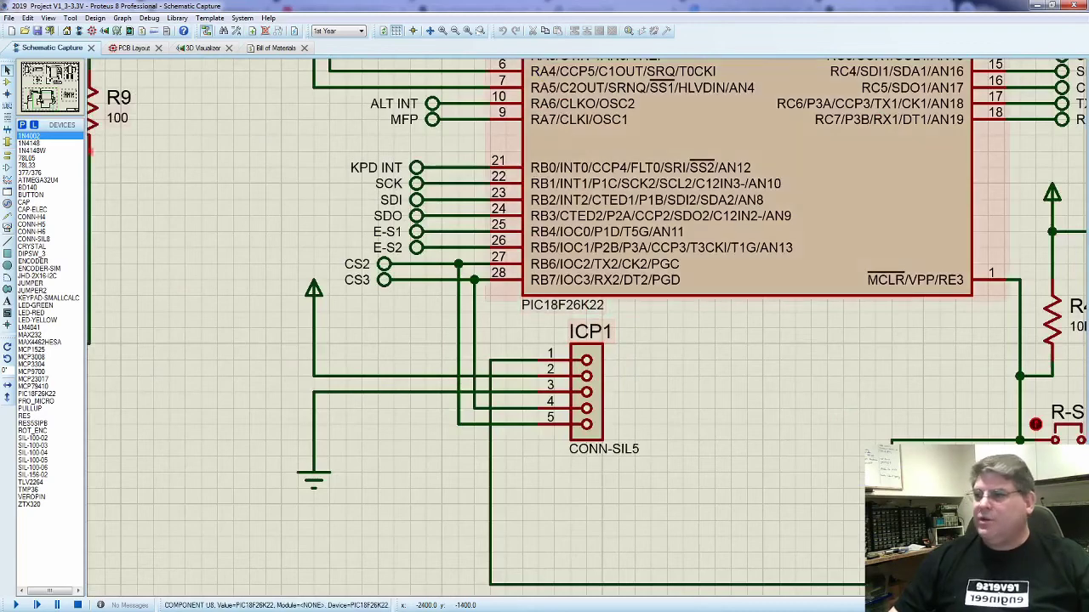
- Return to the Digi-Key page in the browser and search all products for pic18f26k22
{"action": "left_click", "coordinate": [1036, 5]}
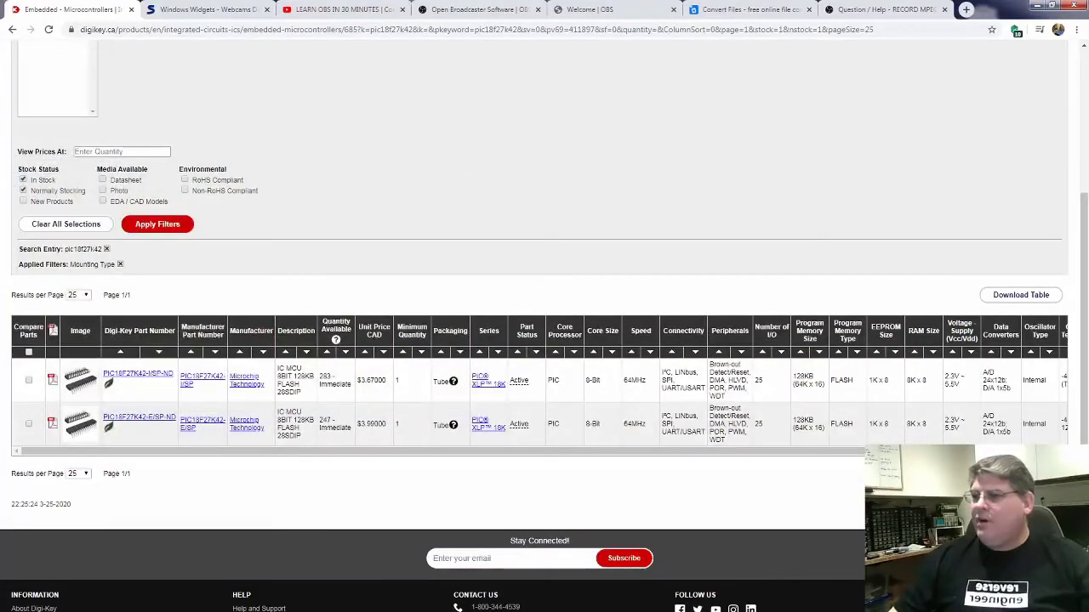
{"action": "scroll", "coordinate": [204, 94], "scroll_direction": "up", "scroll_amount": 3}
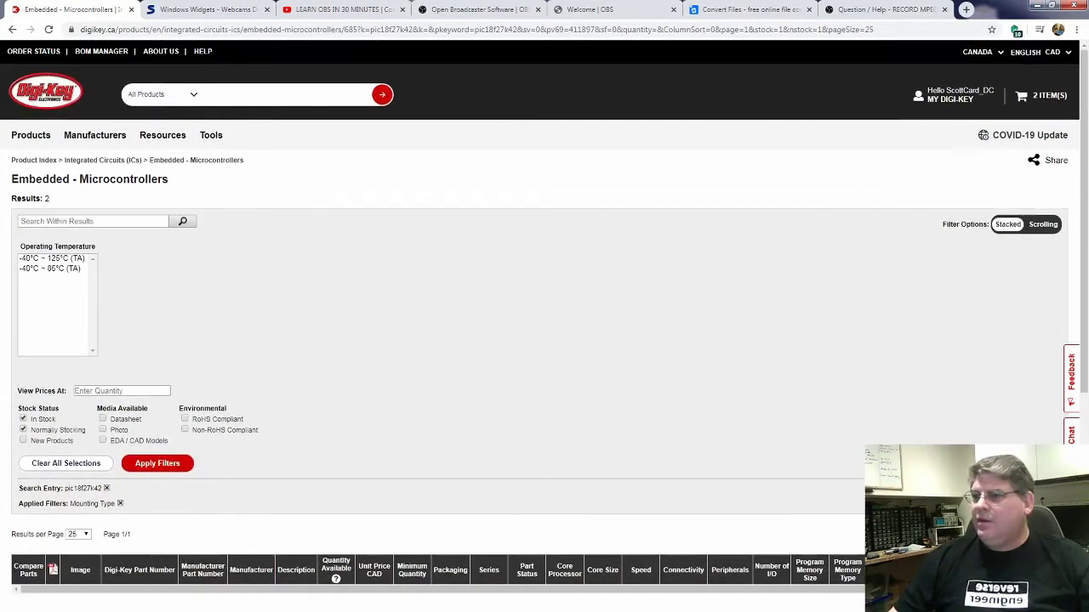
{"action": "left_click", "coordinate": [204, 95]}
{"action": "type", "text": "pi"}
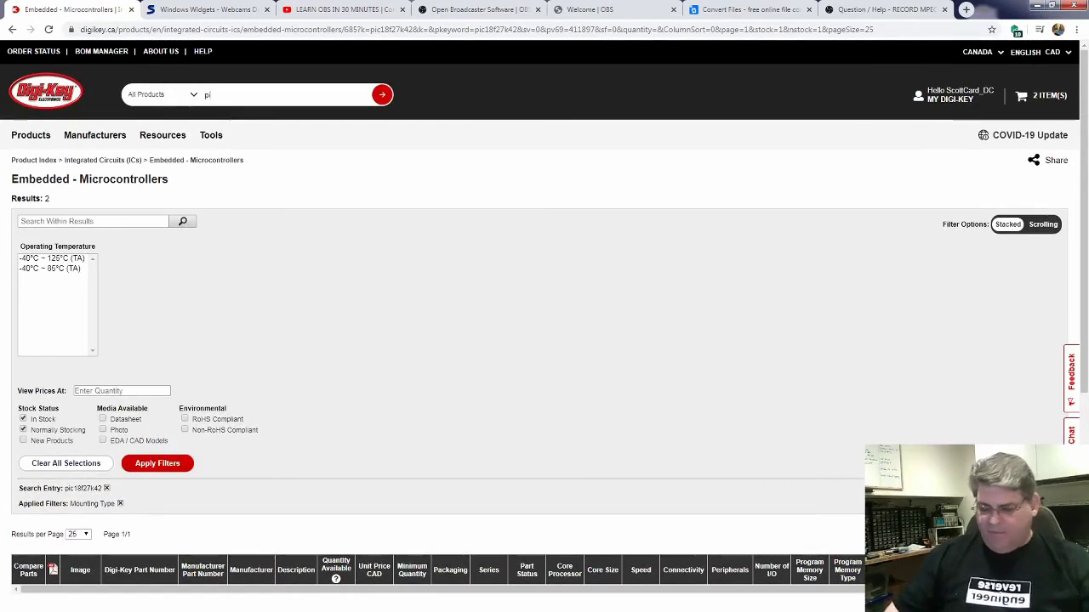
{"action": "type", "text": "c18f"}
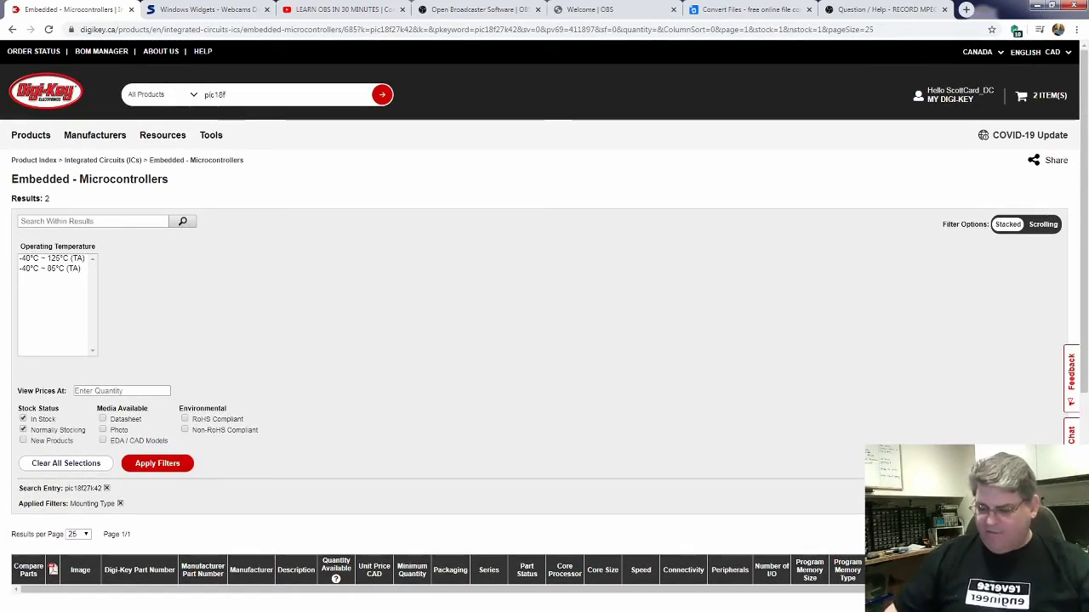
{"action": "type", "text": "26"}
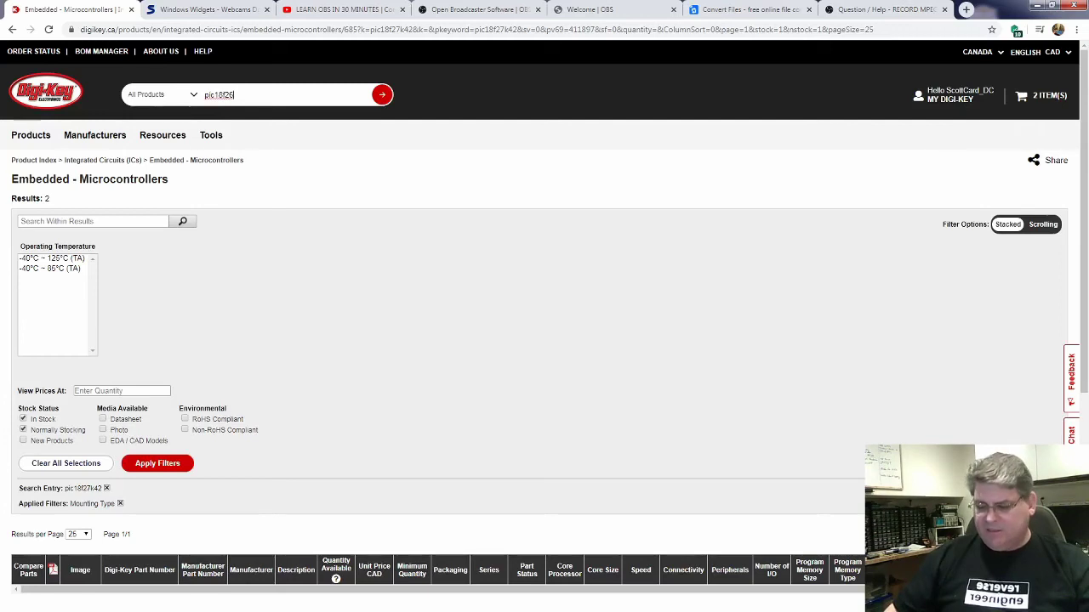
{"action": "type", "text": "k22"}
{"action": "key", "text": "Return"}
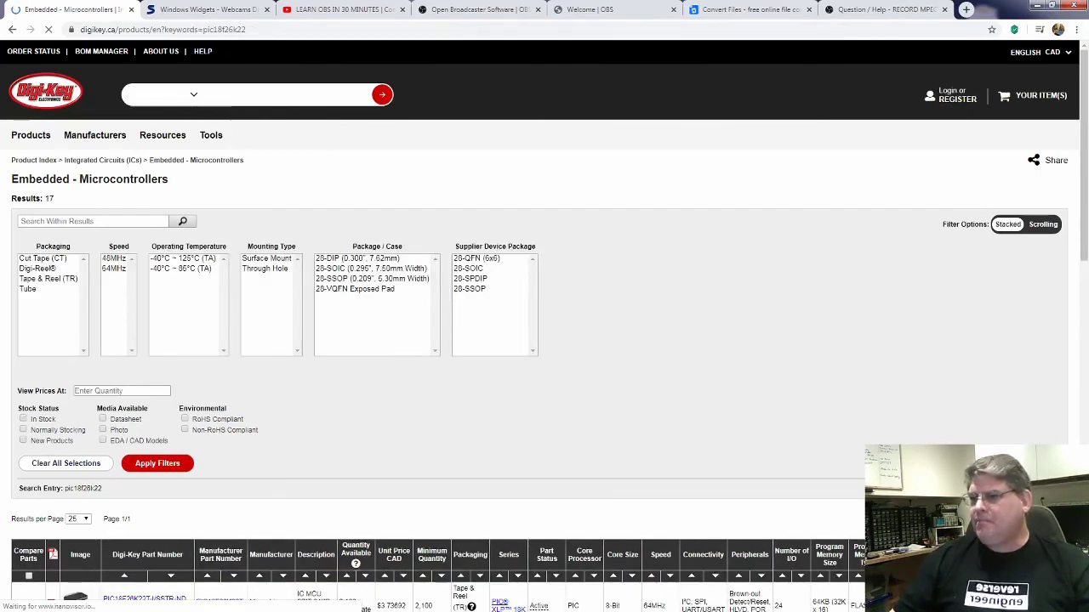
- Narrow the results to the 28-DIP (0.300", 7.62mm) package, open the PIC18F26K22-I/SP product page and highlight its unit price for quantity 1
{"action": "left_click", "coordinate": [357, 258]}
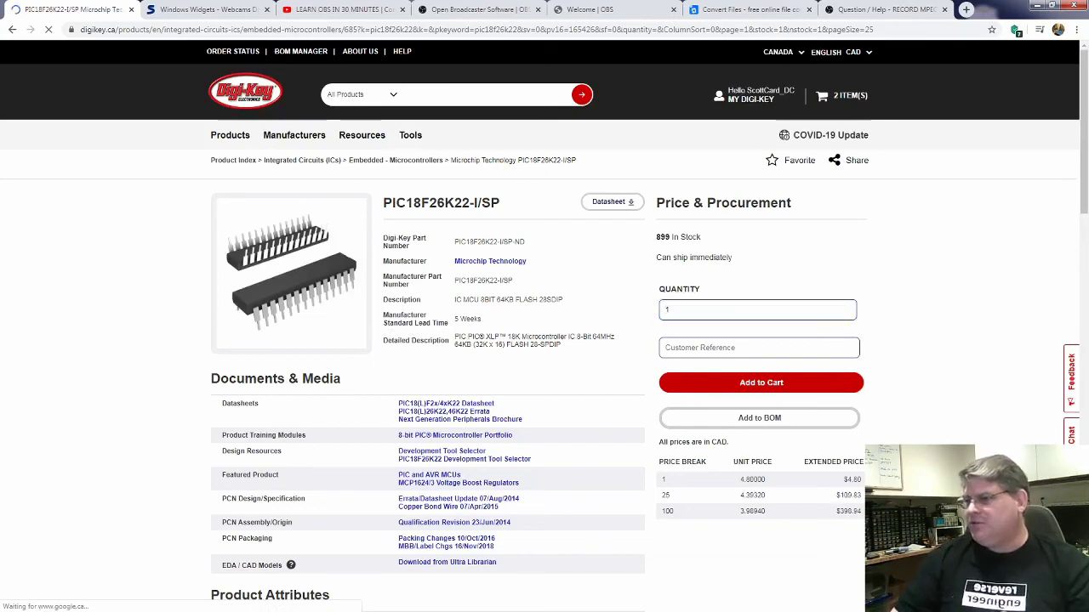
{"action": "left_click_drag", "start_coordinate": [750, 480], "coordinate": [740, 480]}
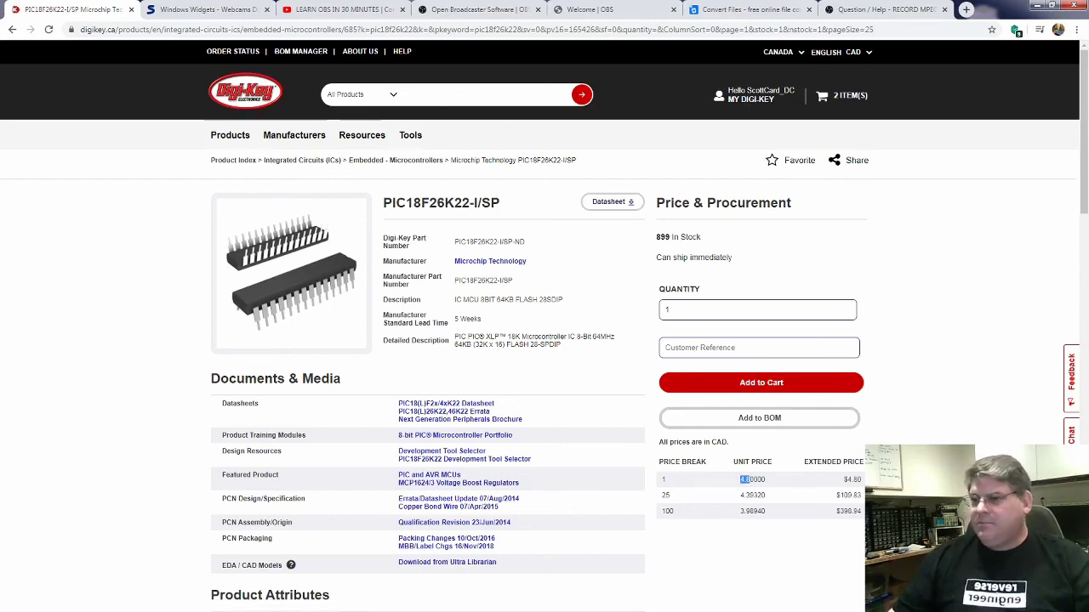